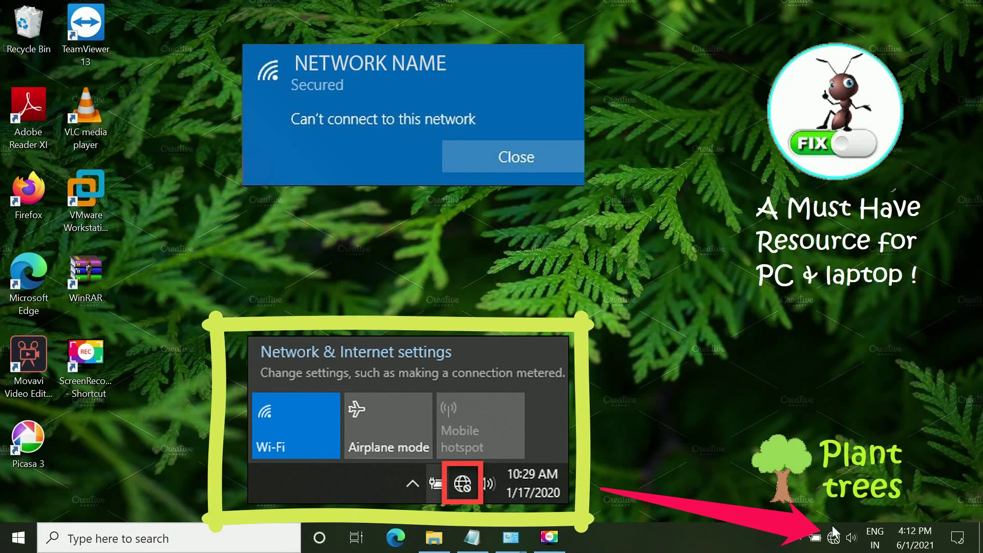
Try connecting to the Airial13 Wi-Fi network, then cancel the attempt.
left_click(833, 535)
left_click(760, 102)
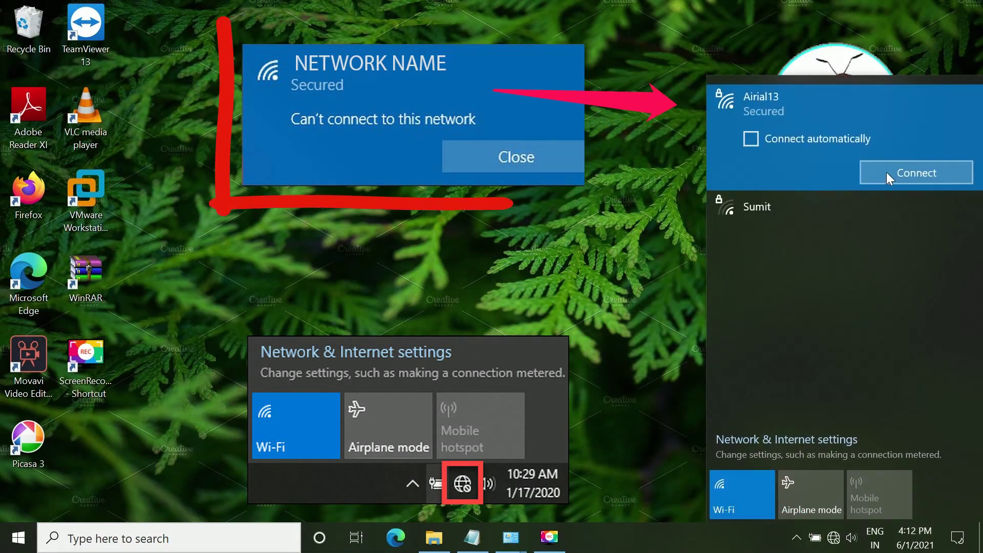
left_click(886, 172)
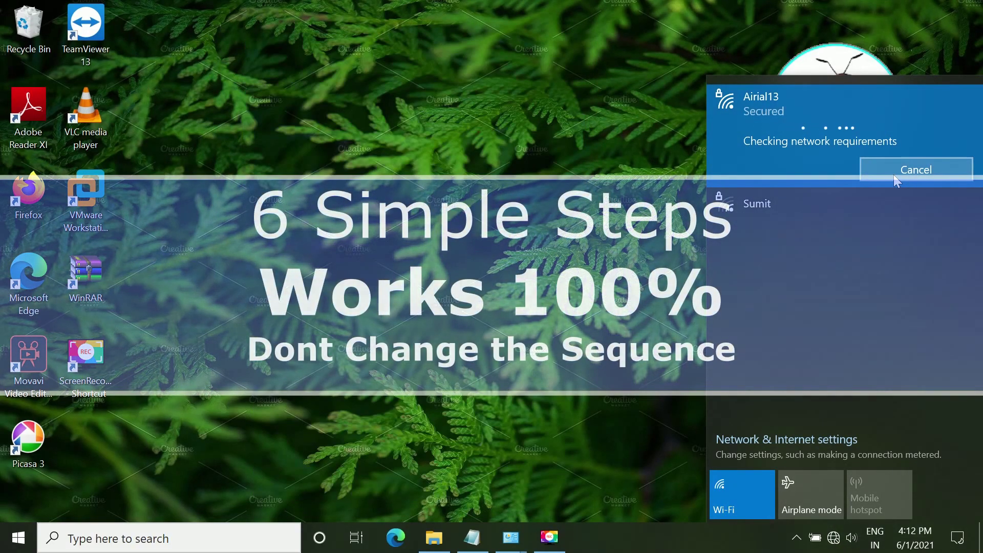
left_click(893, 177)
left_click(531, 266)
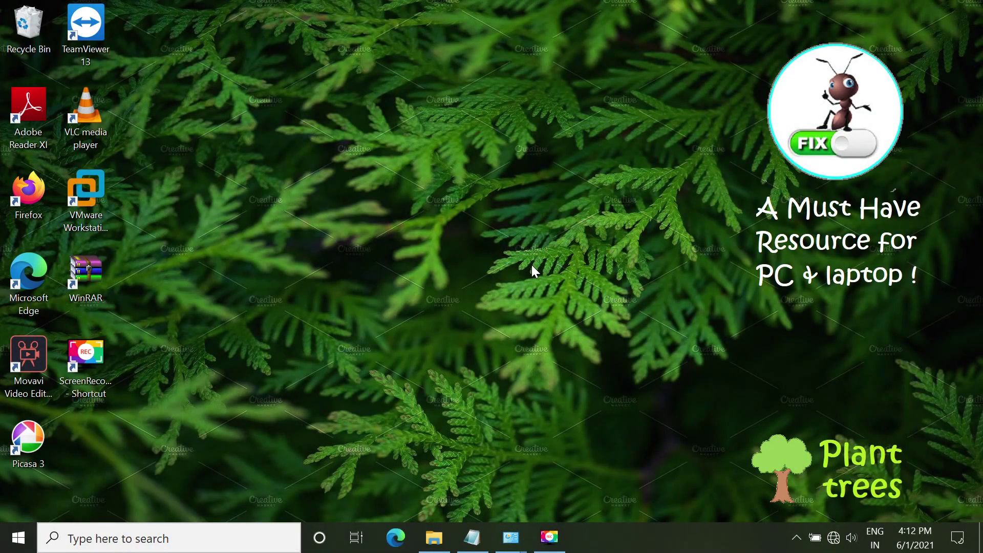
Launch Registry Editor by running regedit from the Run box.
key("super+r")
left_click_drag(97, 353, 389, 171)
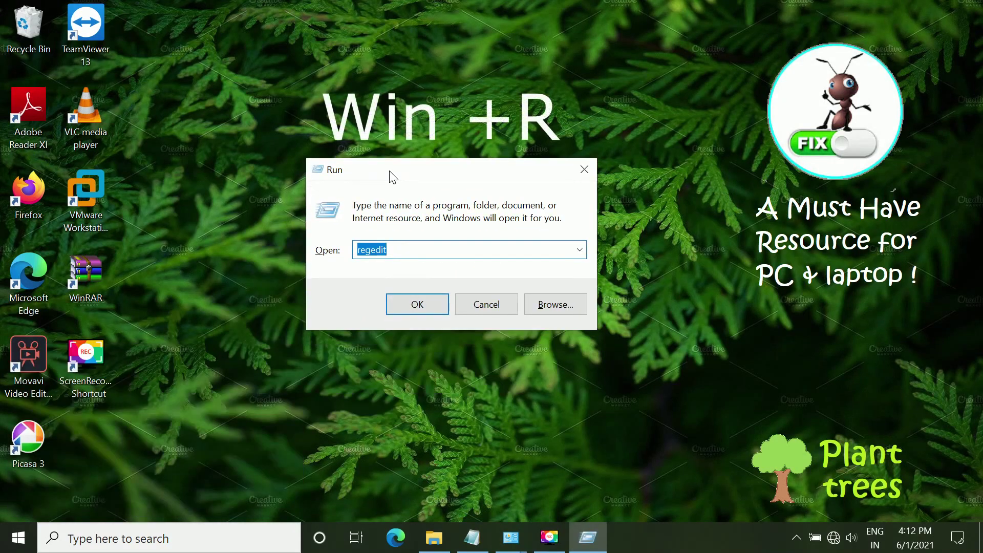
type("regedit")
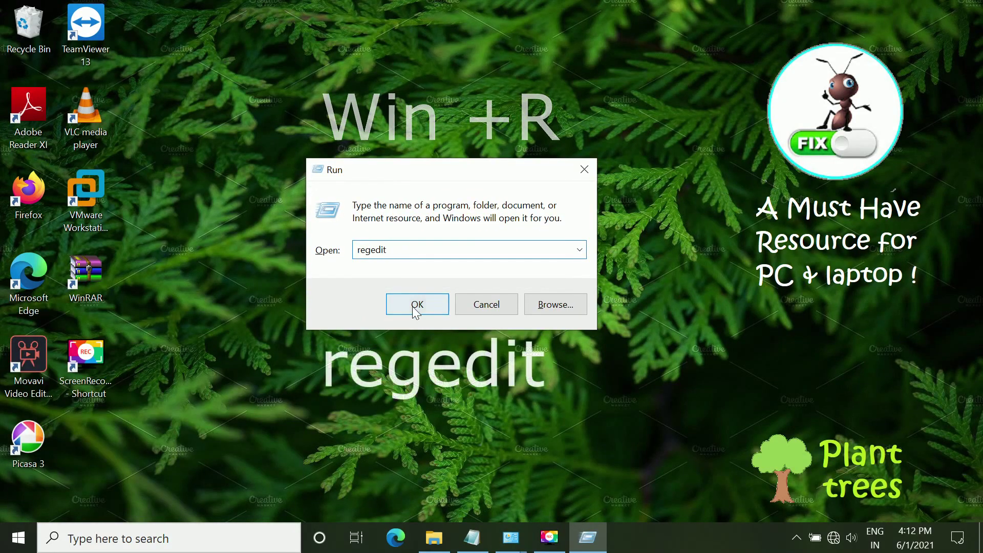
key("Return")
Navigate to HKEY_LOCAL_MACHINE\SYSTEM\CurrentControlSet\Control\Class in Registry Editor.
left_click(21, 99)
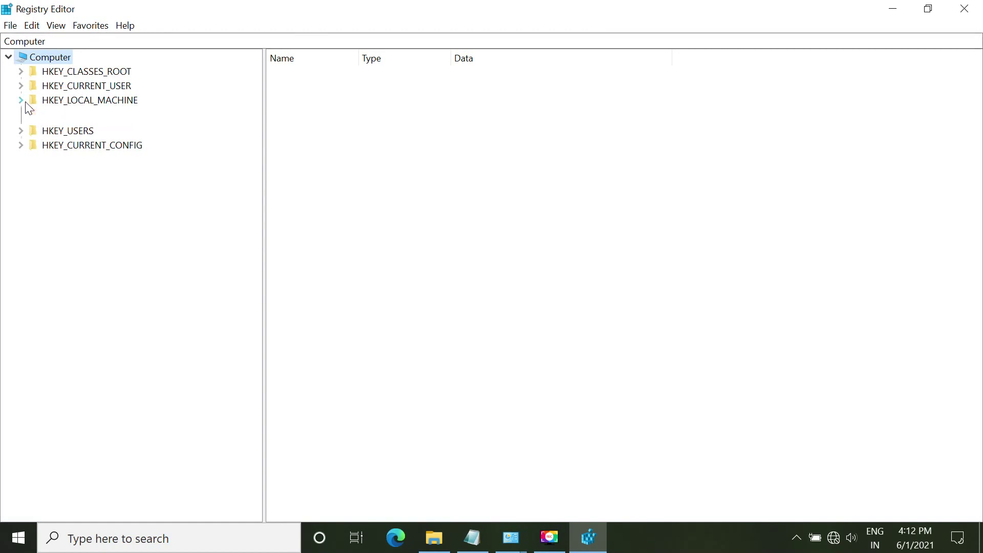
left_click(33, 201)
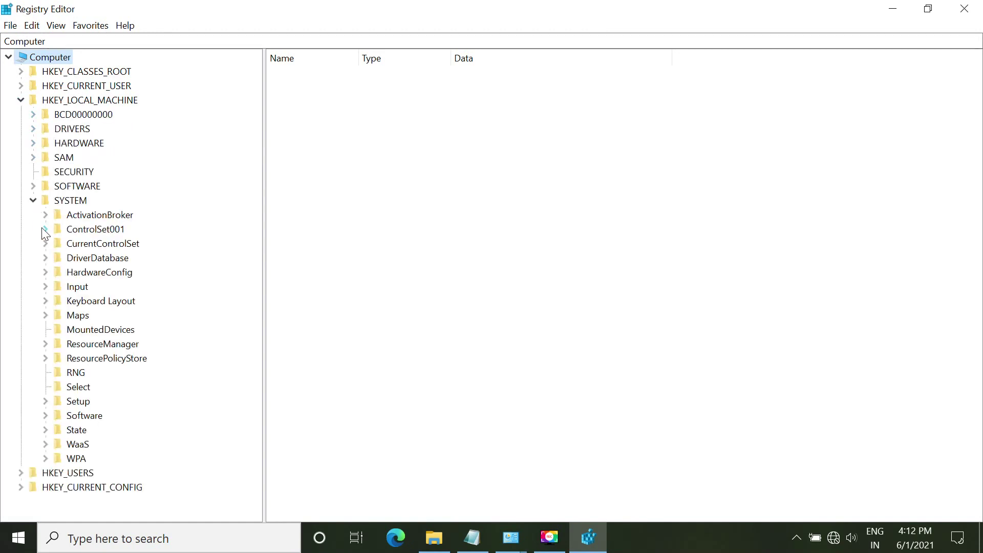
left_click(45, 243)
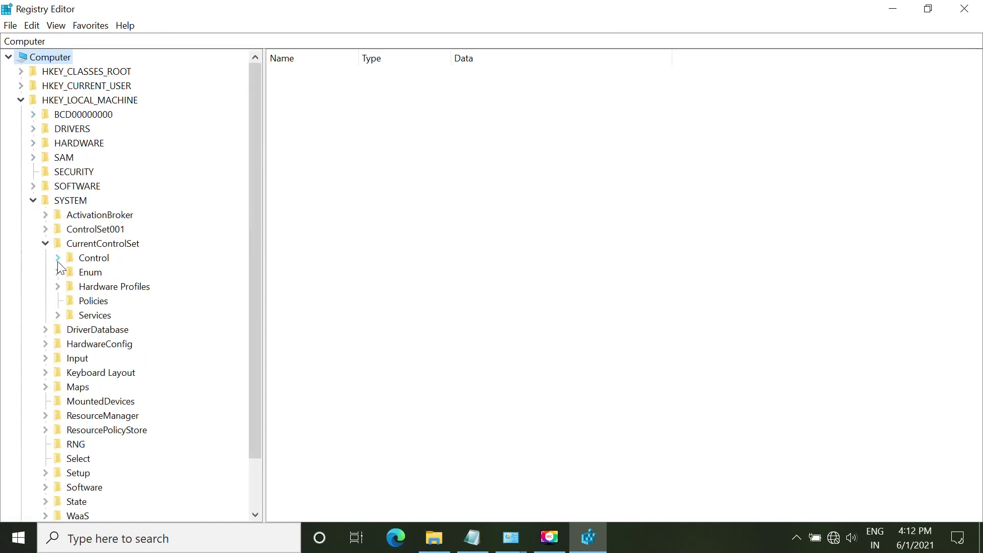
left_click(58, 257)
left_click(103, 259)
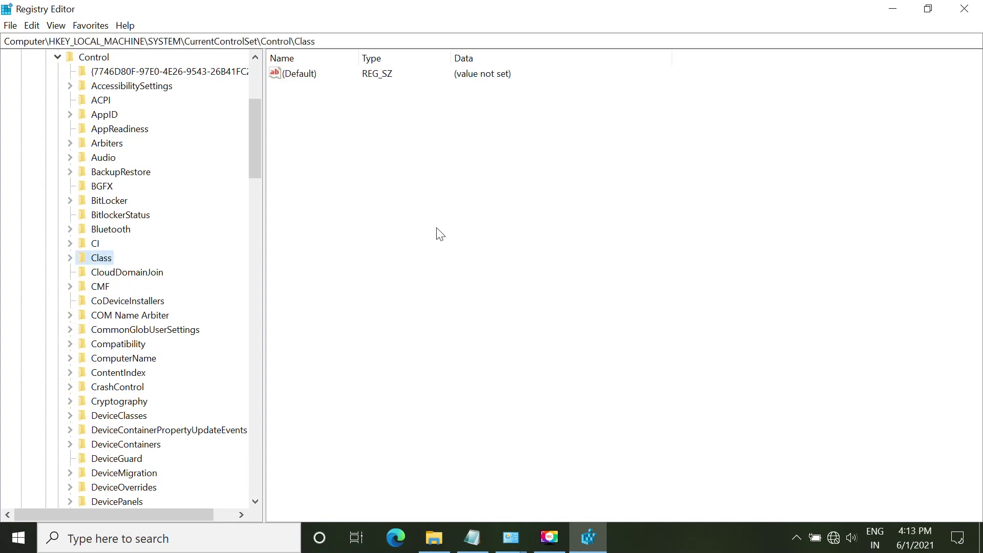
right_click(472, 192)
Add string value RadioEnable with data 1 under Class, then close Registry Editor.
mouse_move(511, 199)
left_click(588, 222)
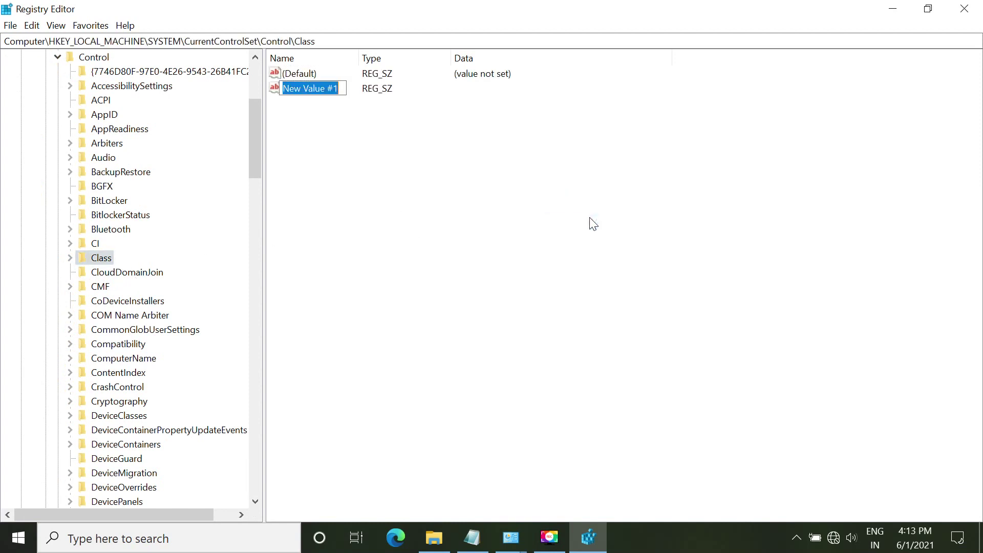
type("RadioE")
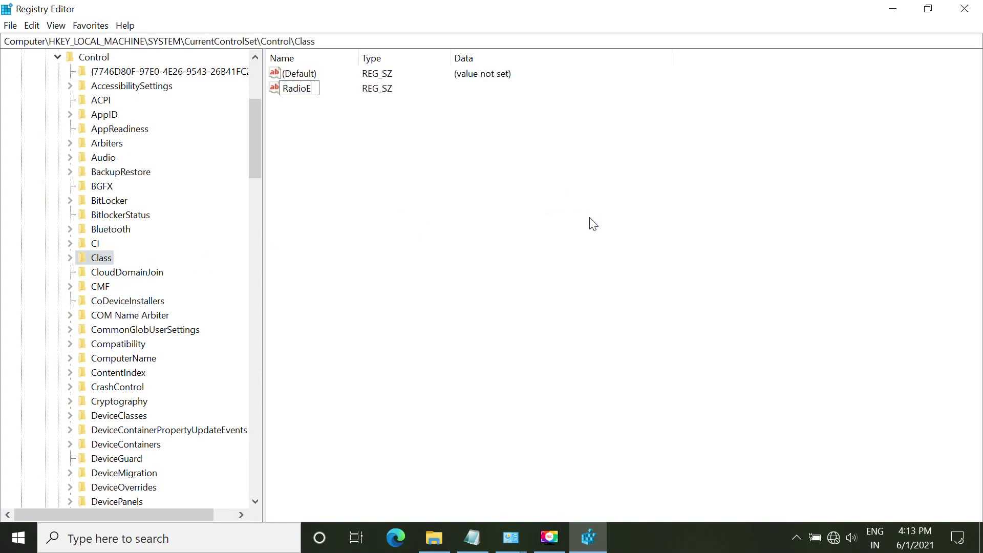
type("nable")
key("Return")
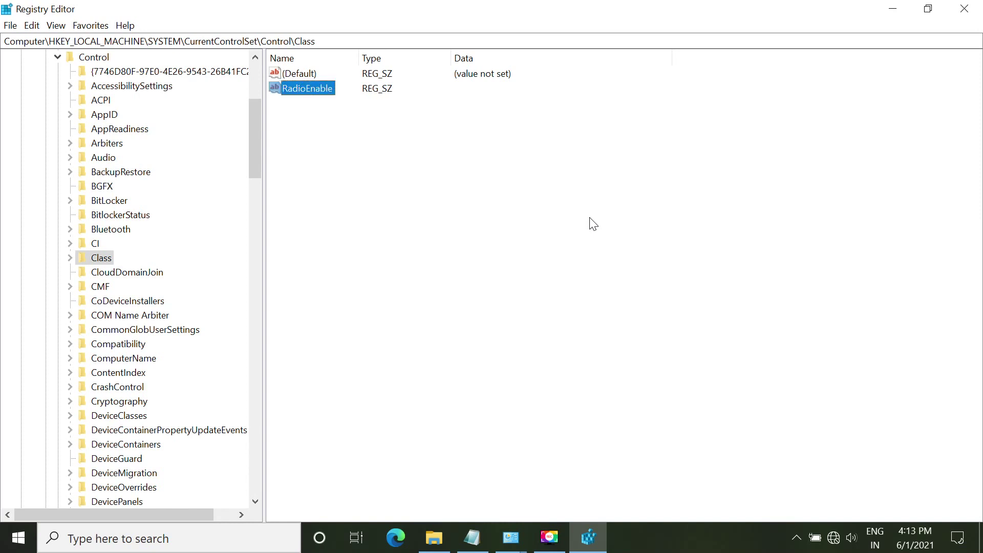
double_click(312, 88)
type("1")
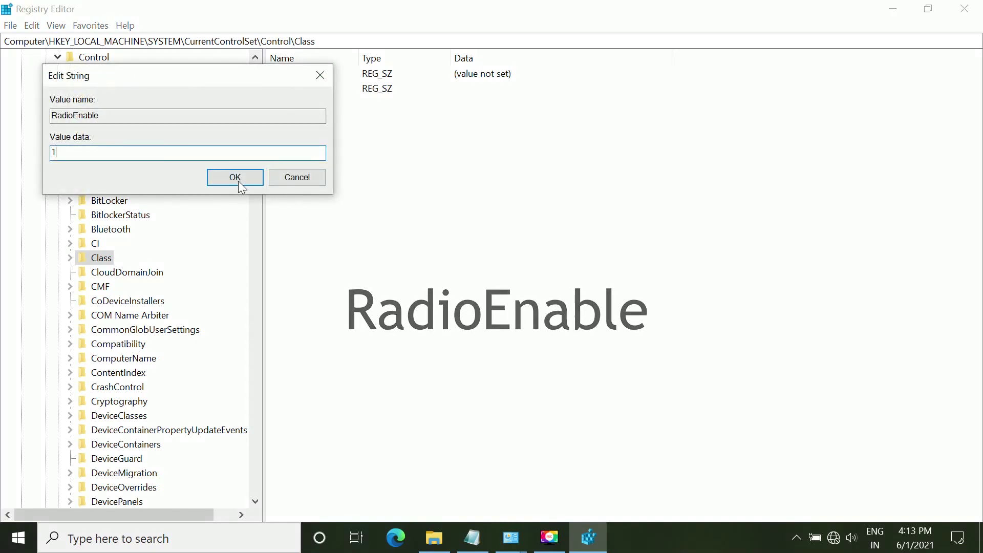
left_click(238, 179)
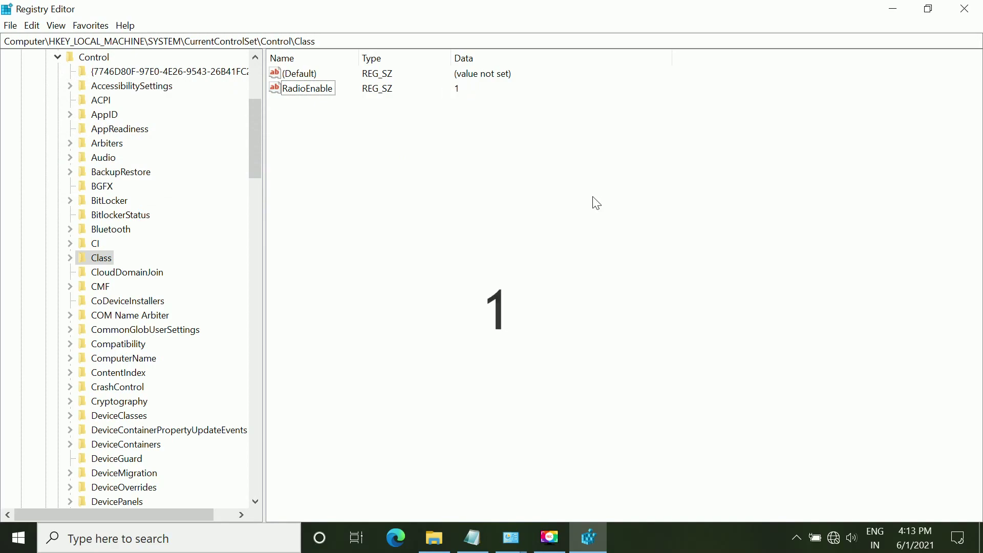
left_click(976, 7)
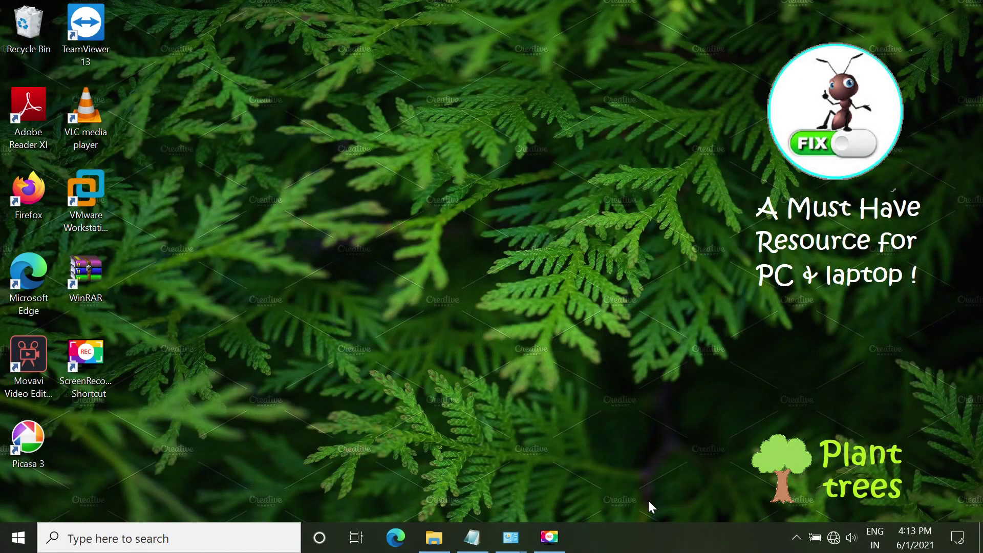
Run services.msc from the Run box to open the Services console.
key("super+r")
left_click_drag(167, 356, 487, 159)
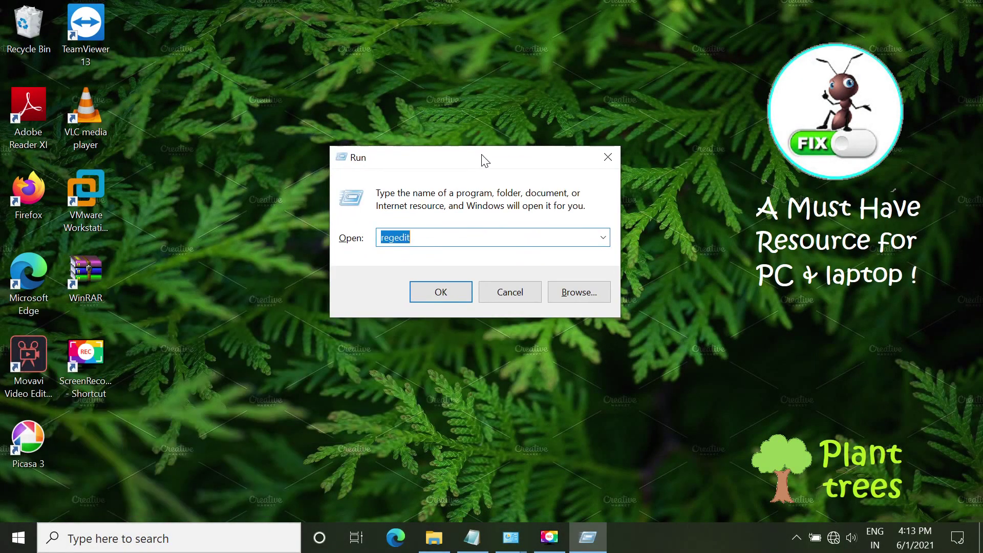
type("services.msc")
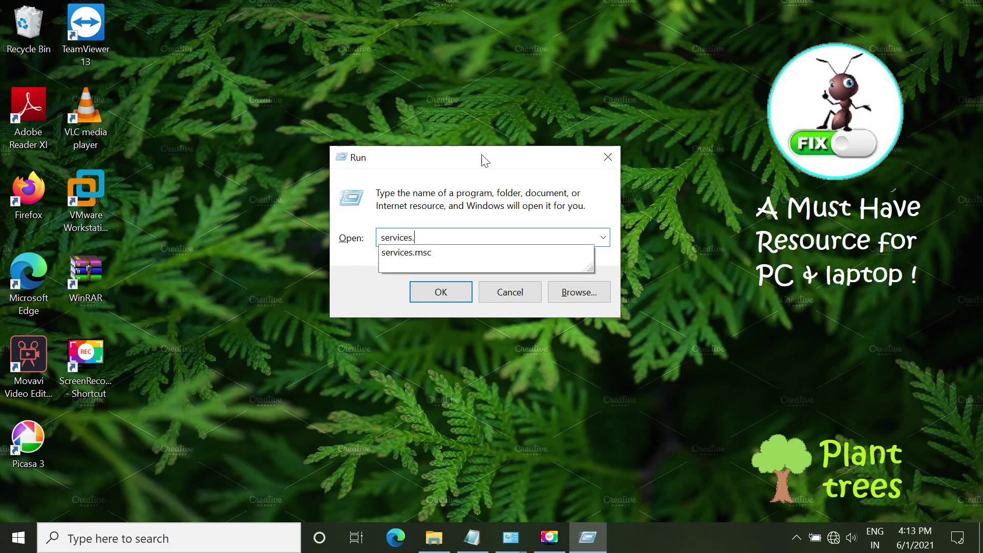
left_click(427, 296)
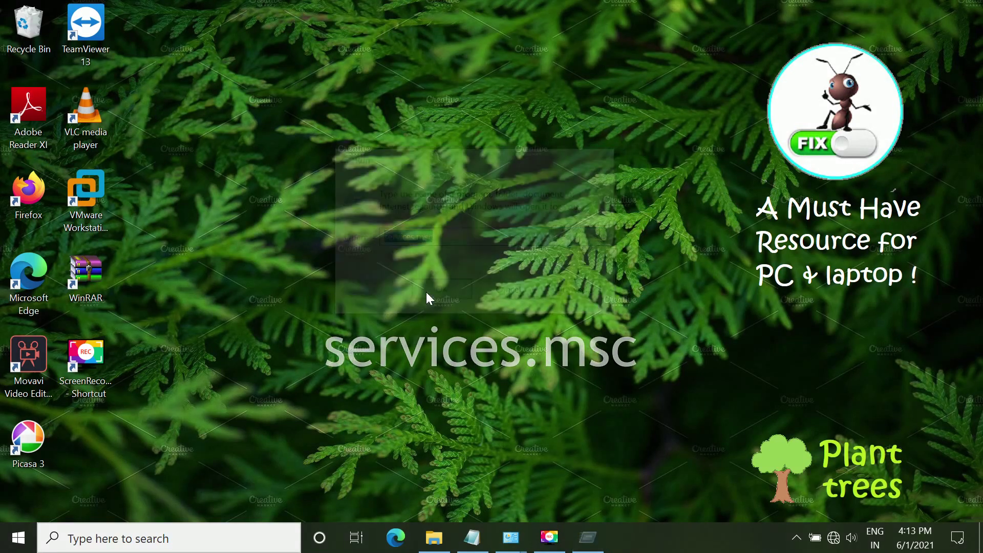
left_click(430, 177)
Set Network Connected Devices Auto-Setup's startup type to Automatic (Delayed Start).
key("Home")
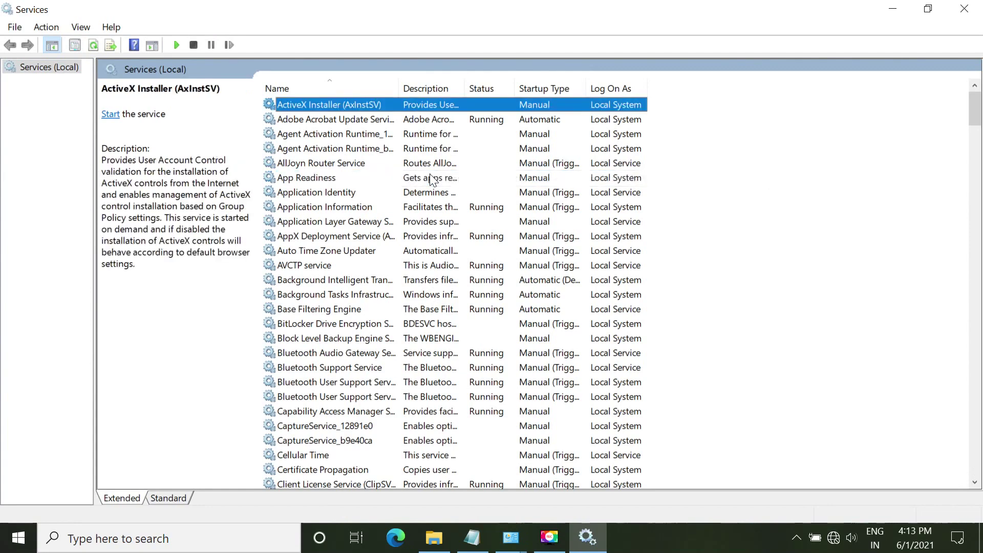
type("netw")
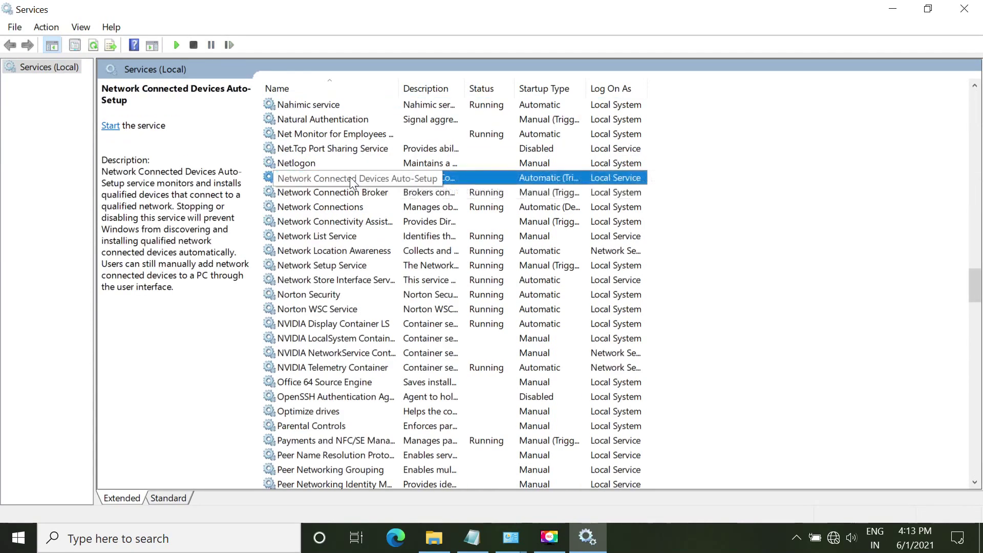
right_click(349, 177)
left_click(406, 318)
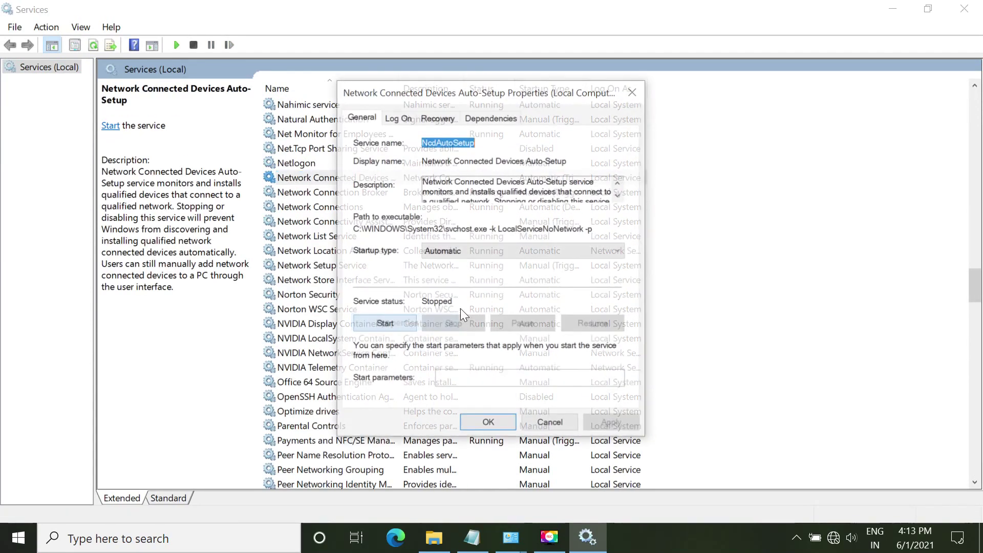
left_click(465, 254)
left_click(465, 260)
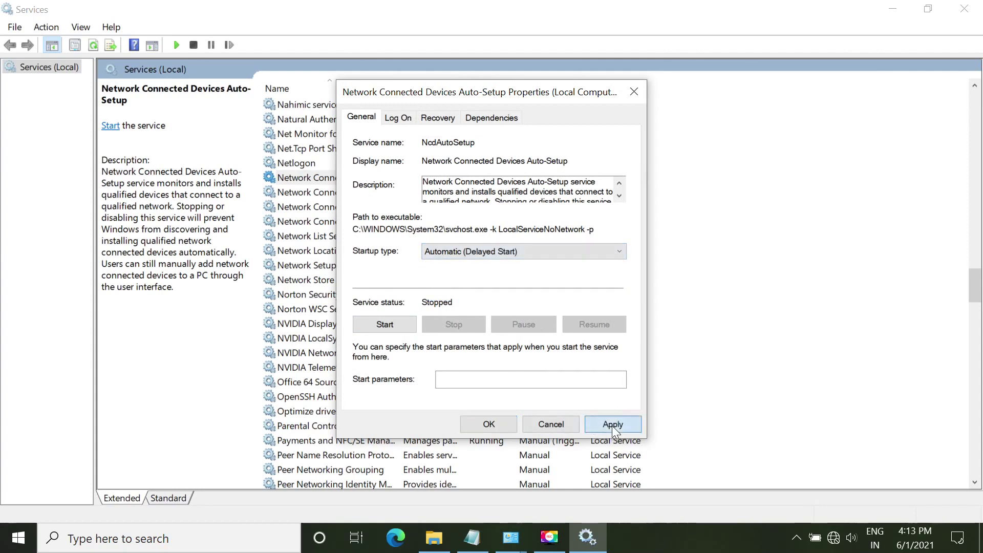
left_click(612, 425)
left_click(491, 425)
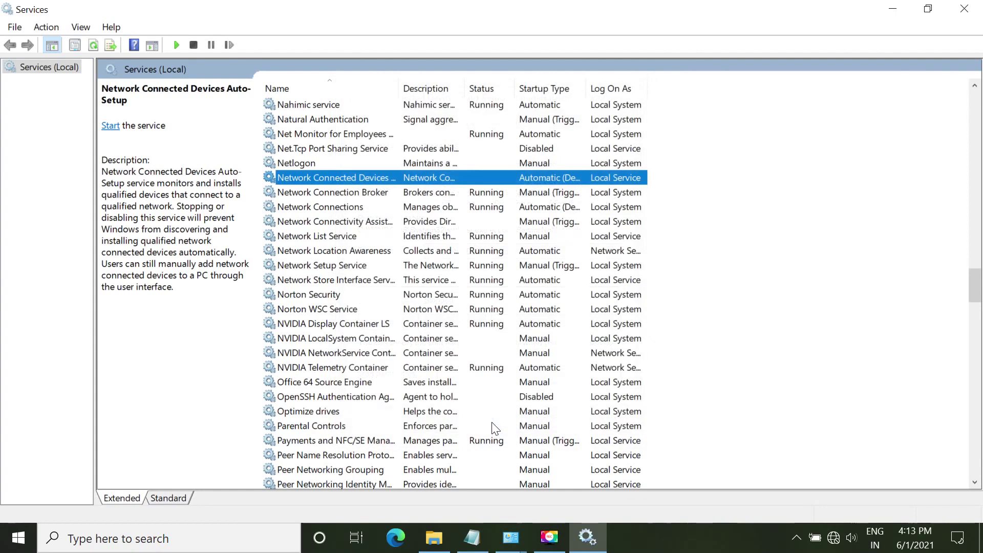
right_click(349, 208)
Check the Network Connections service properties without changes and widen the Name column.
left_click(392, 354)
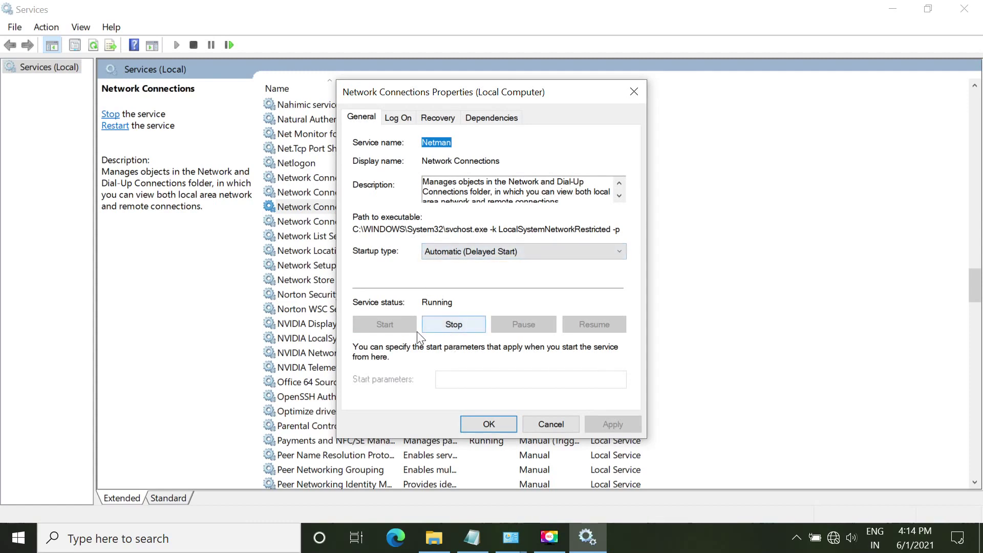
left_click(530, 419)
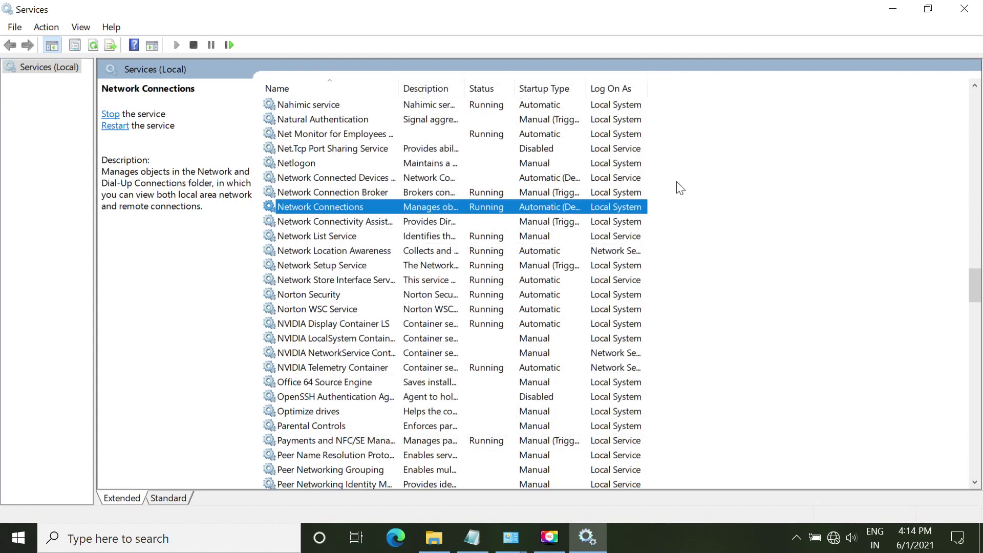
left_click(361, 177)
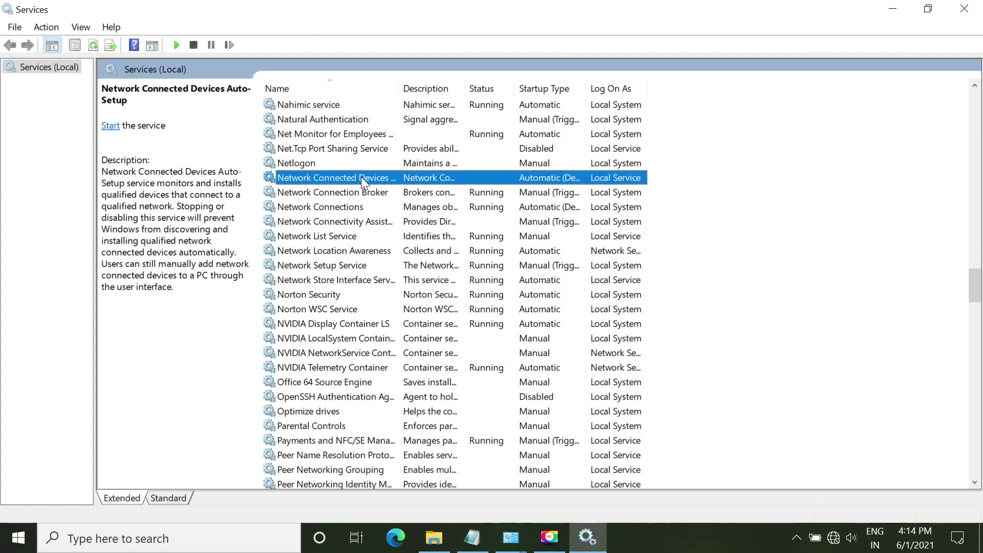
left_click_drag(400, 88, 446, 88)
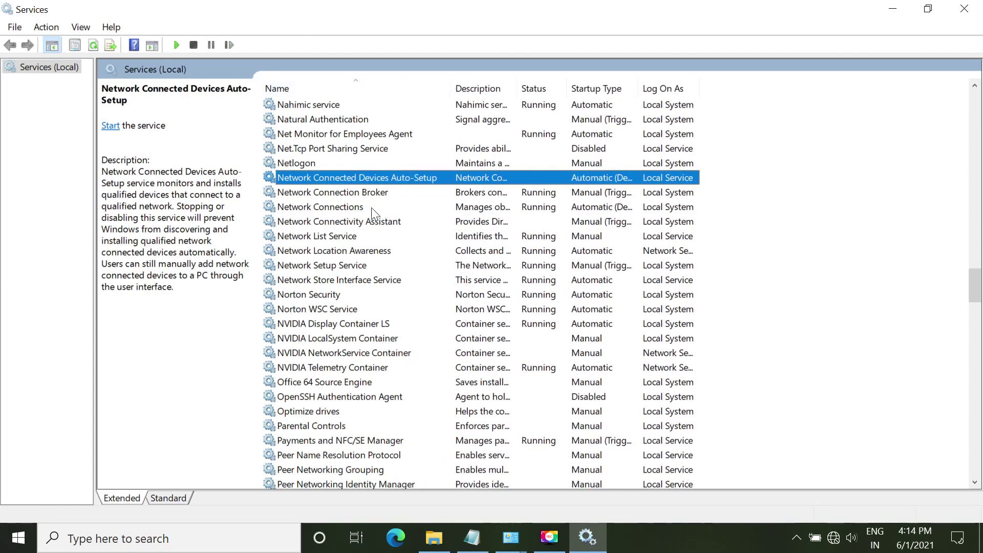
left_click(378, 207)
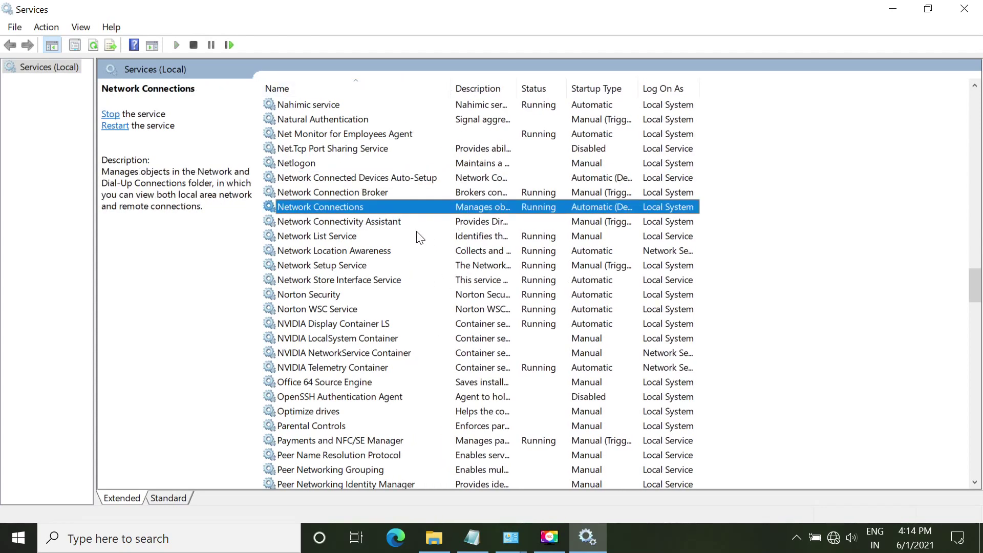
Minimize Services, open Control Panel from Start search, and view items as large icons.
left_click(890, 10)
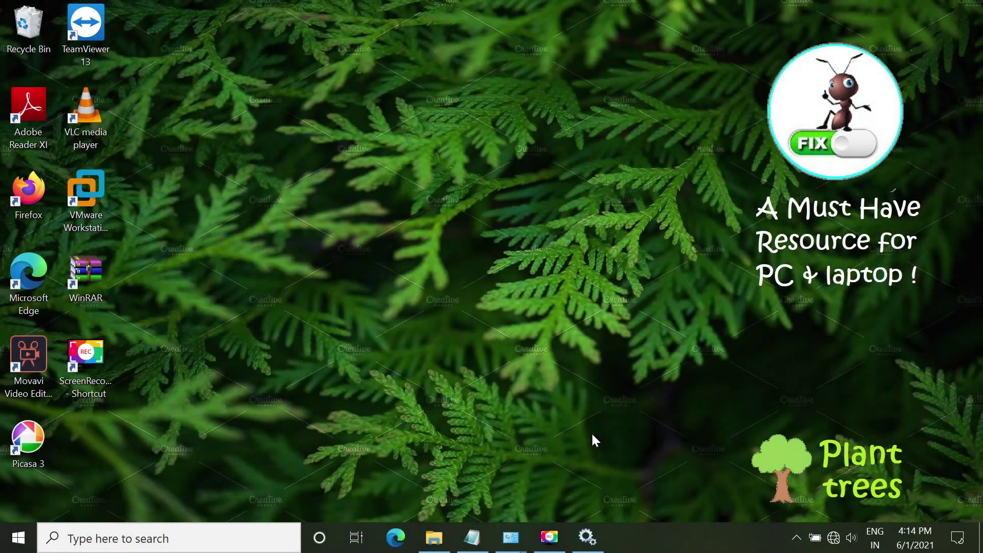
key("super")
type("contro")
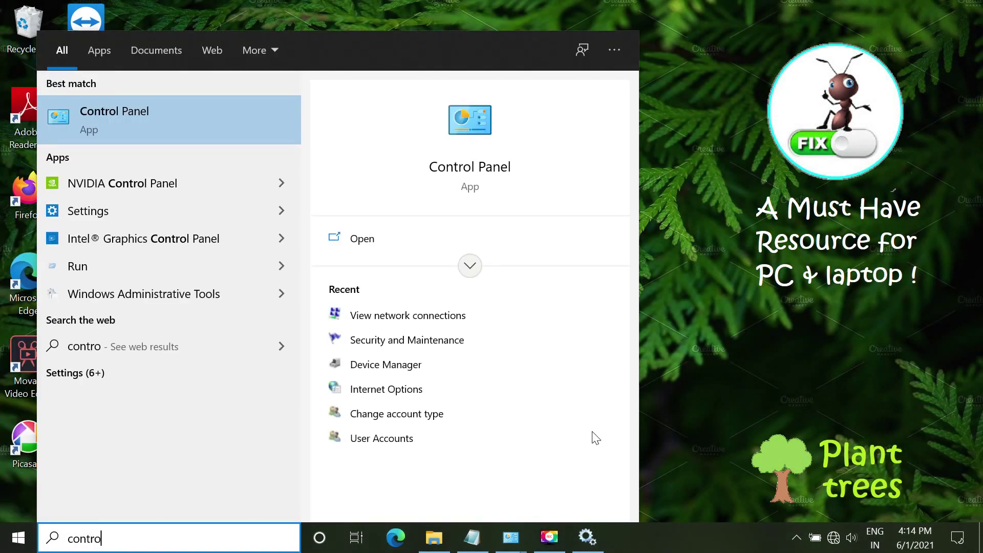
type("l")
left_click(179, 122)
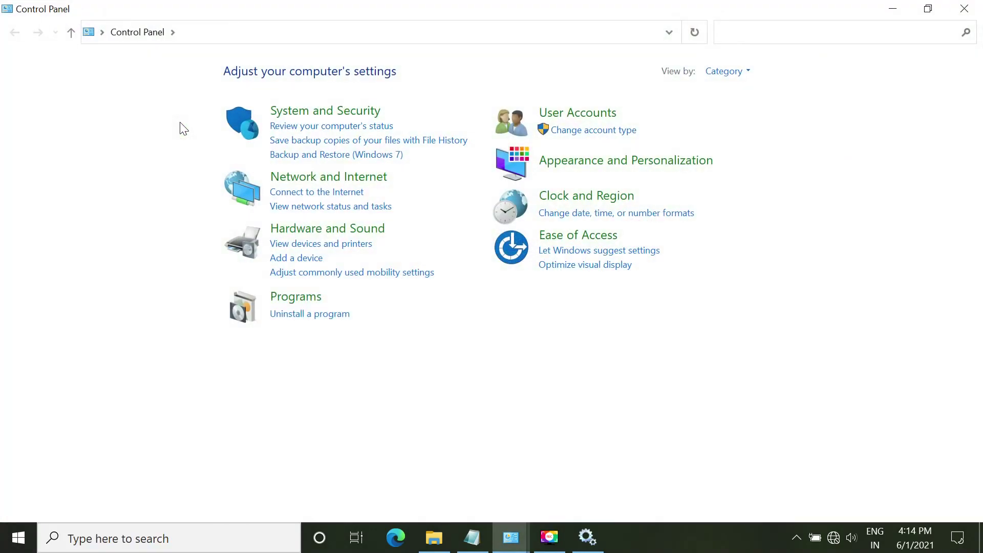
left_click(737, 70)
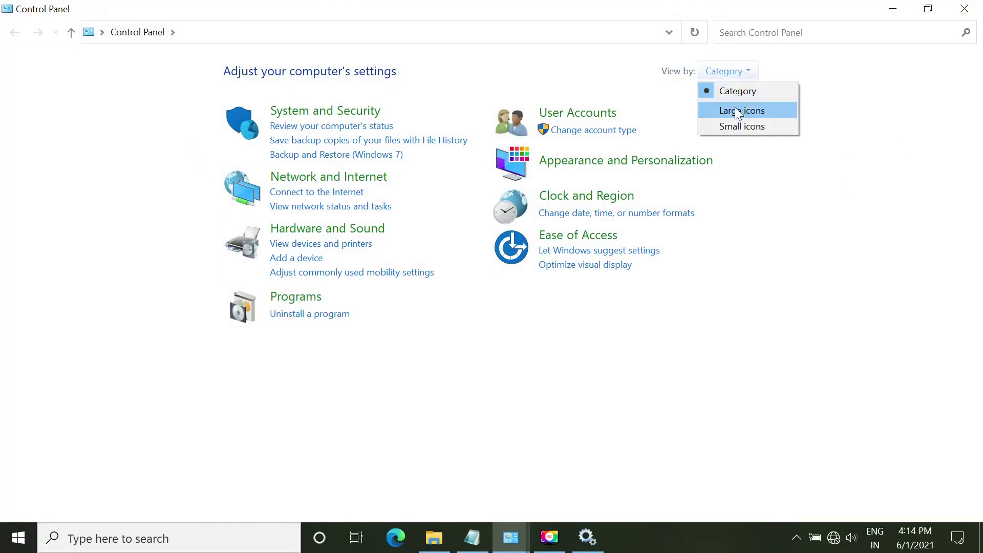
left_click(738, 110)
In Internet Options' Advanced tab, restore default settings and enable Use SSL 3.0.
left_click(493, 256)
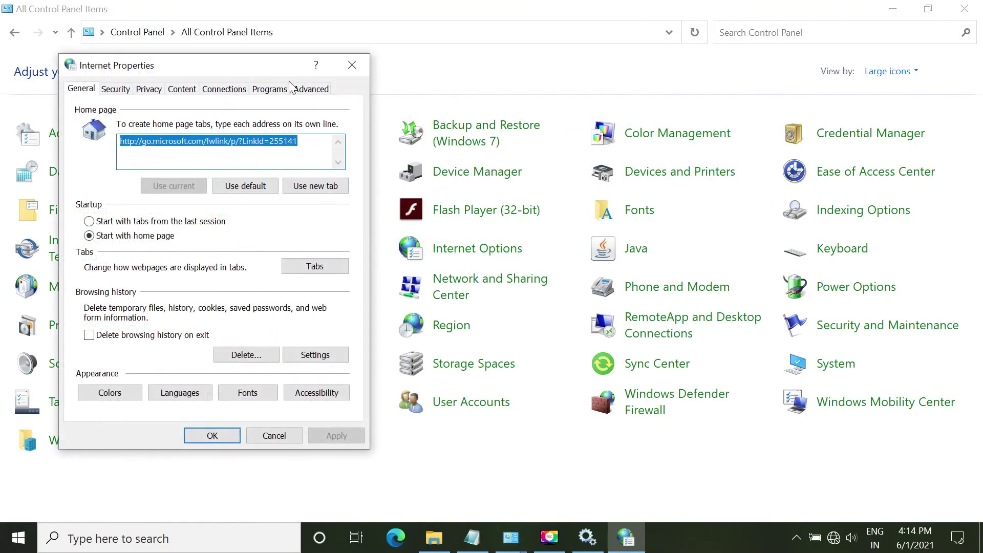
left_click(307, 90)
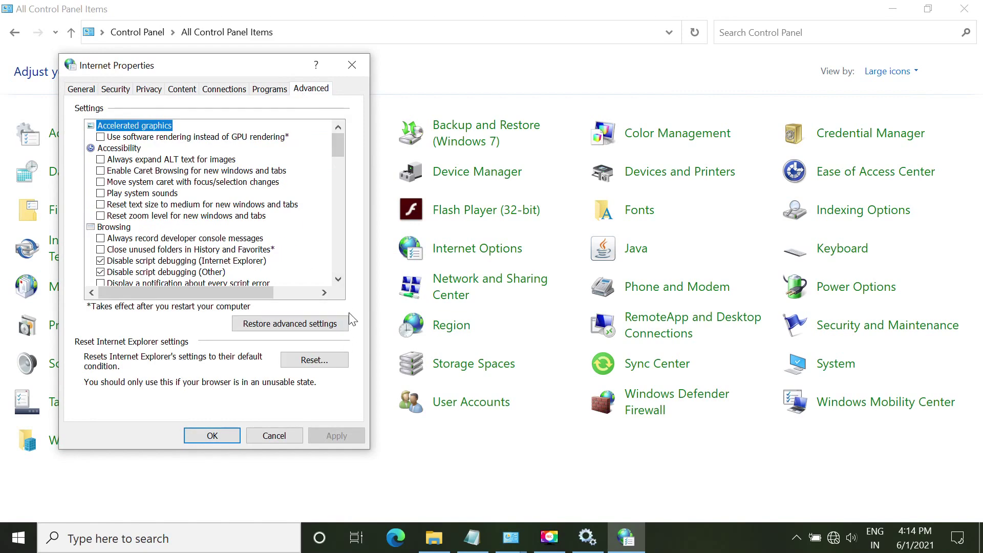
left_click(290, 323)
scroll(226, 277, "down", 13)
scroll(226, 276, "down", 5)
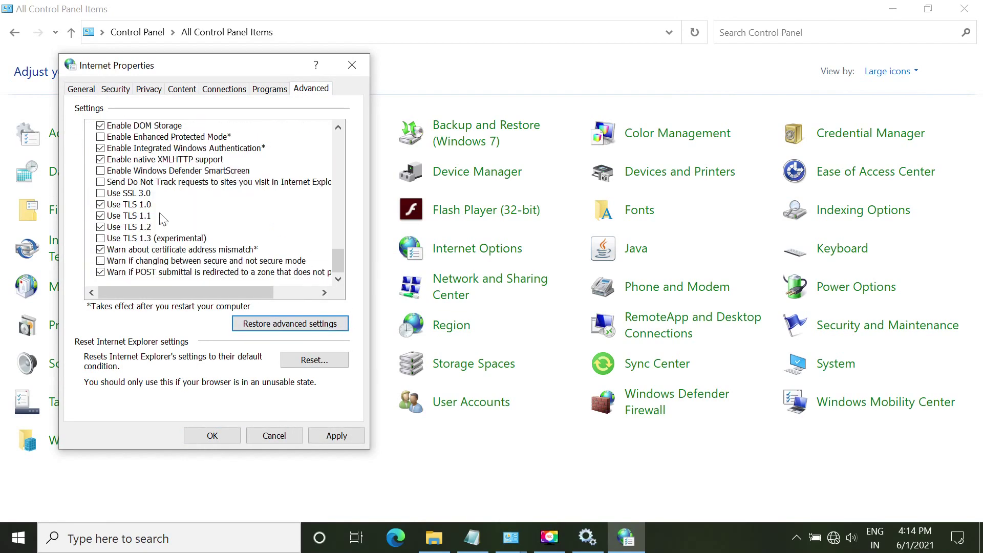
left_click(100, 194)
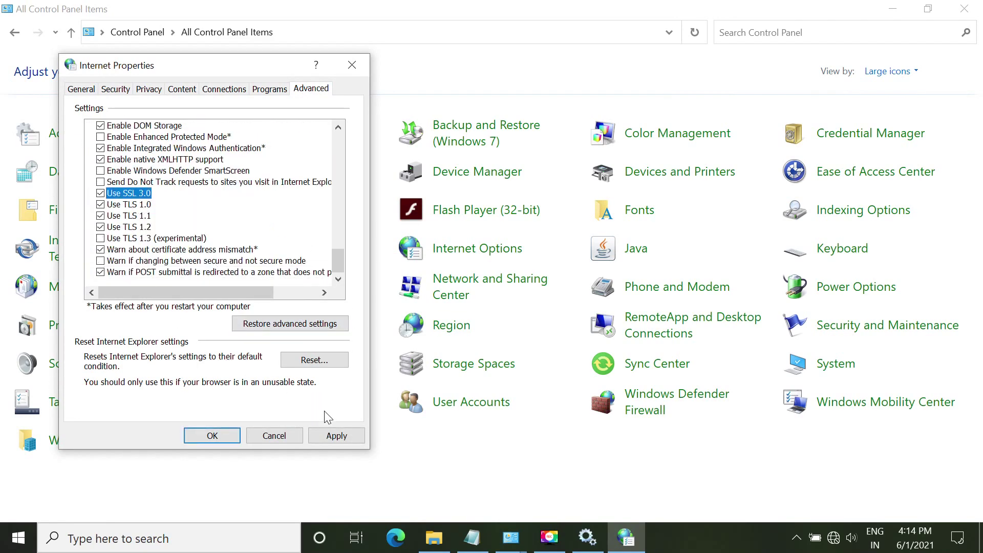
left_click(336, 435)
Reset Internet Explorer settings to defaults, then close Control Panel.
left_click(299, 363)
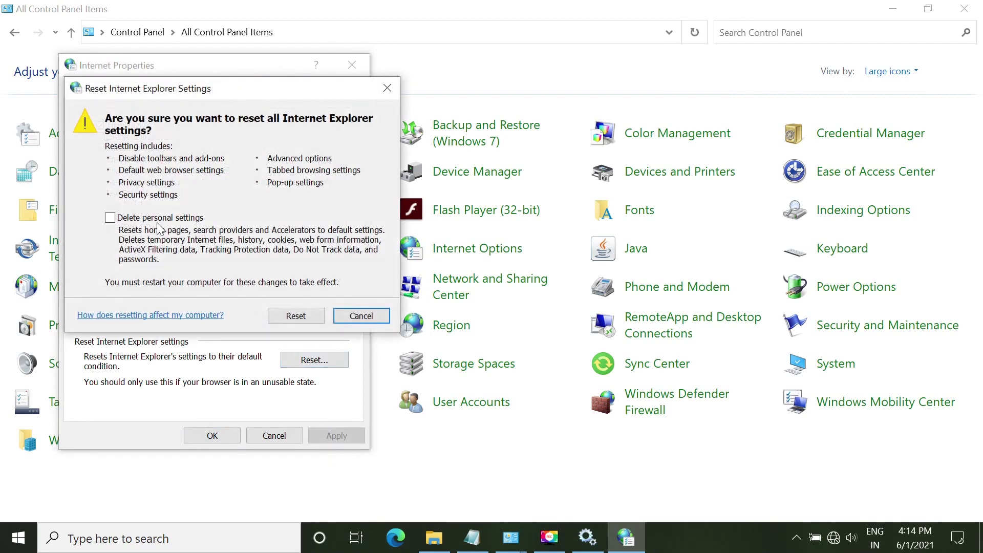
left_click(287, 309)
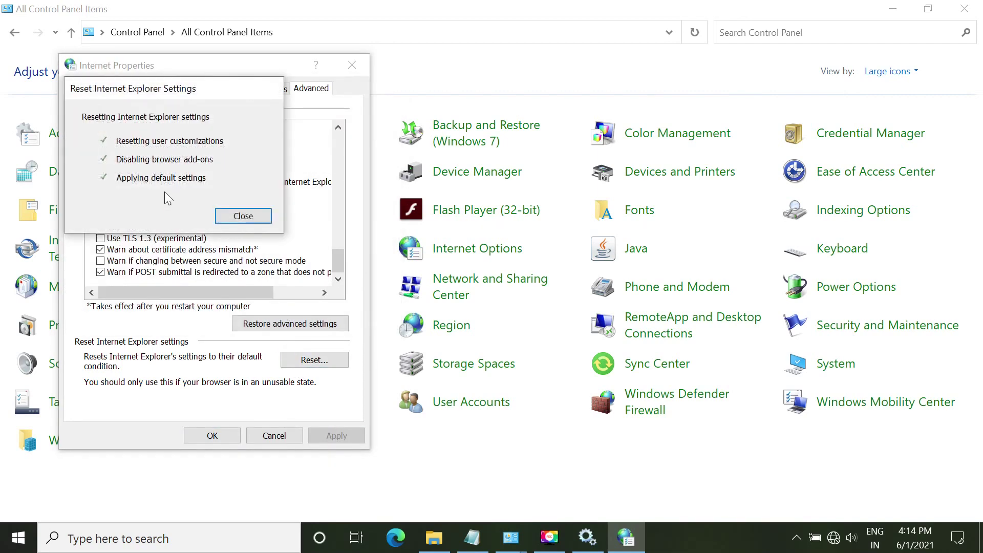
left_click(240, 216)
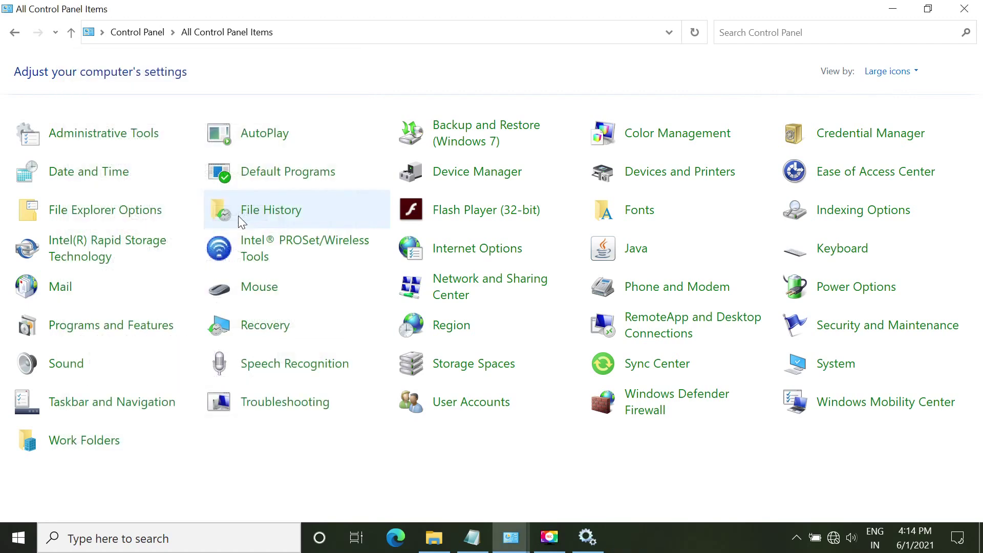
left_click(967, 8)
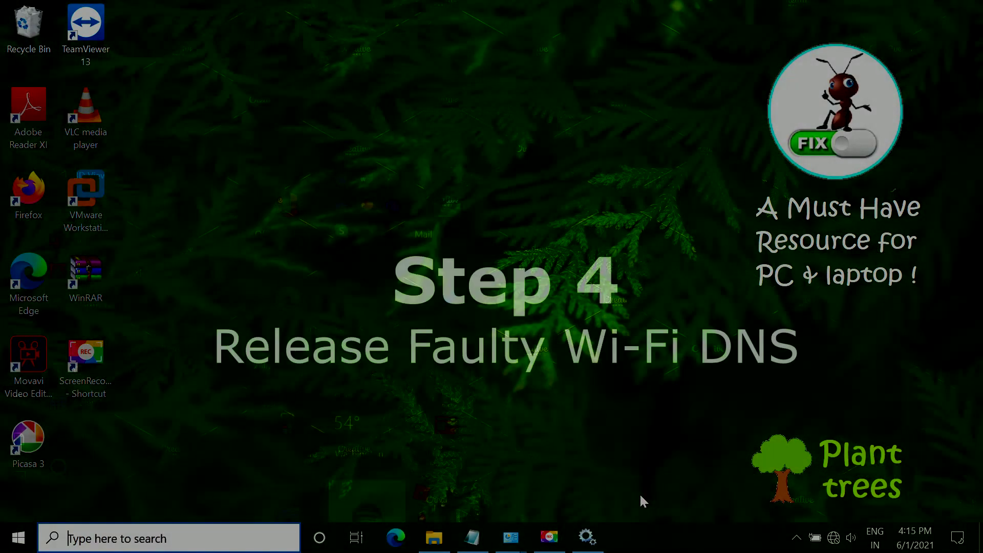
Search for cmd and launch Command Prompt as administrator.
key("super")
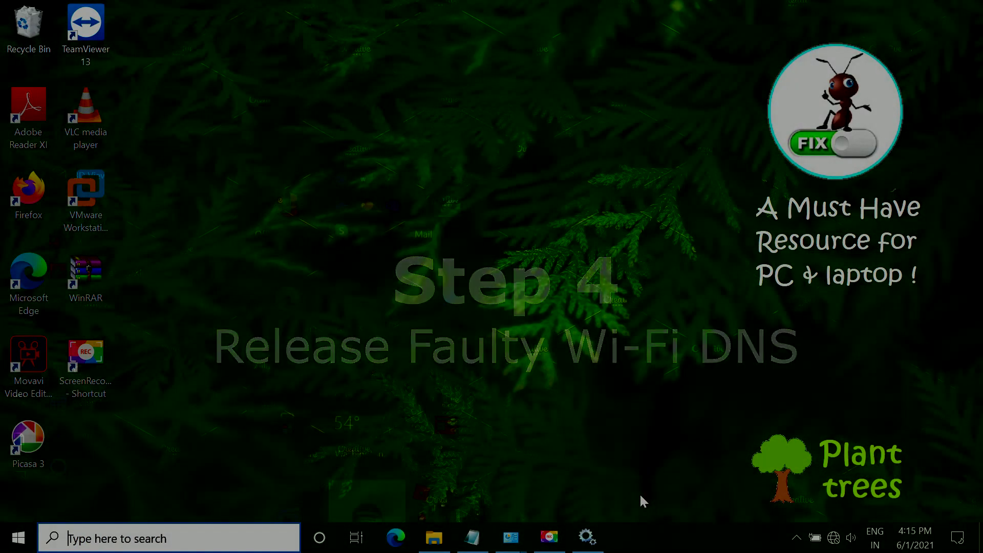
type("cmd")
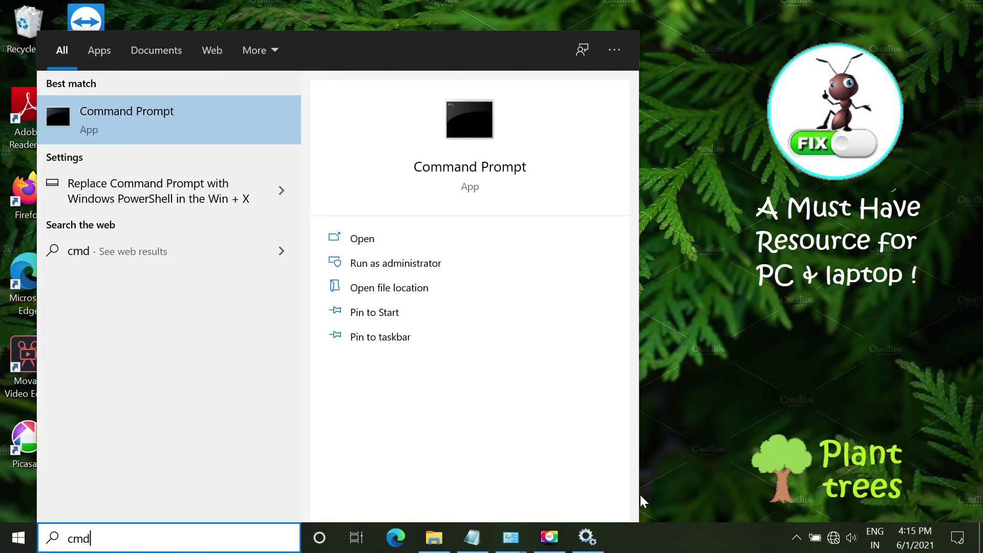
right_click(134, 107)
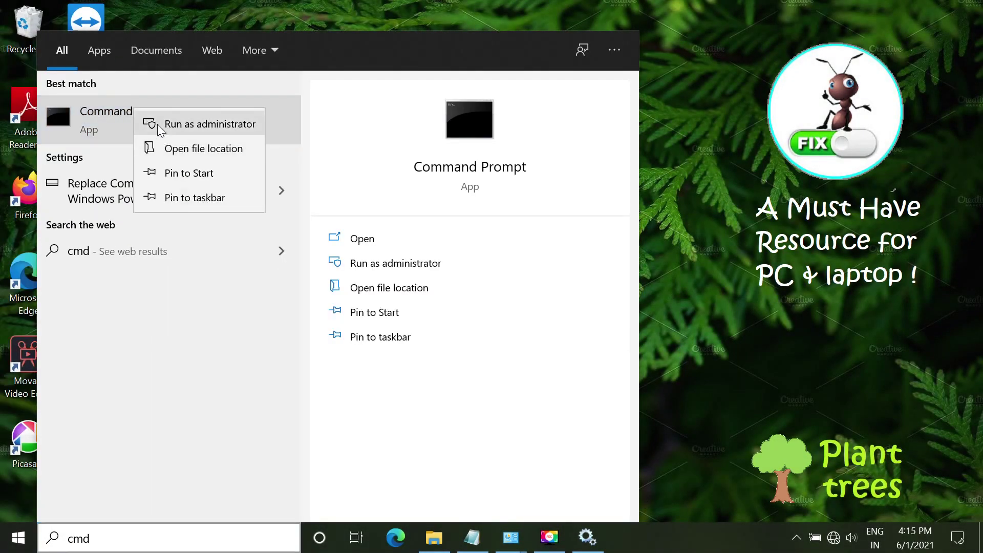
left_click(158, 124)
Run netsh winsock reset and netsh winsock reset catalog in the administrator console.
left_click(659, 169)
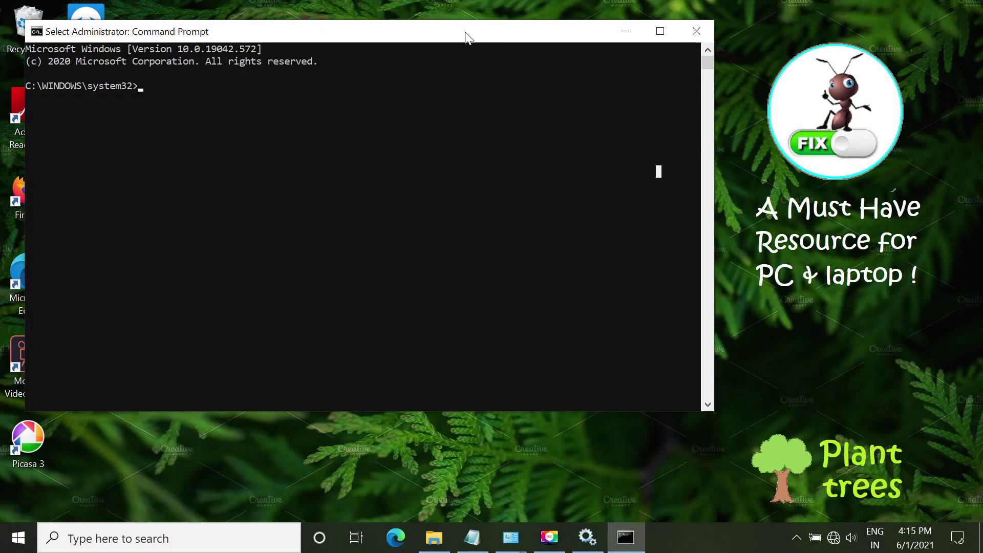
left_click_drag(465, 35, 669, 101)
left_click(549, 189)
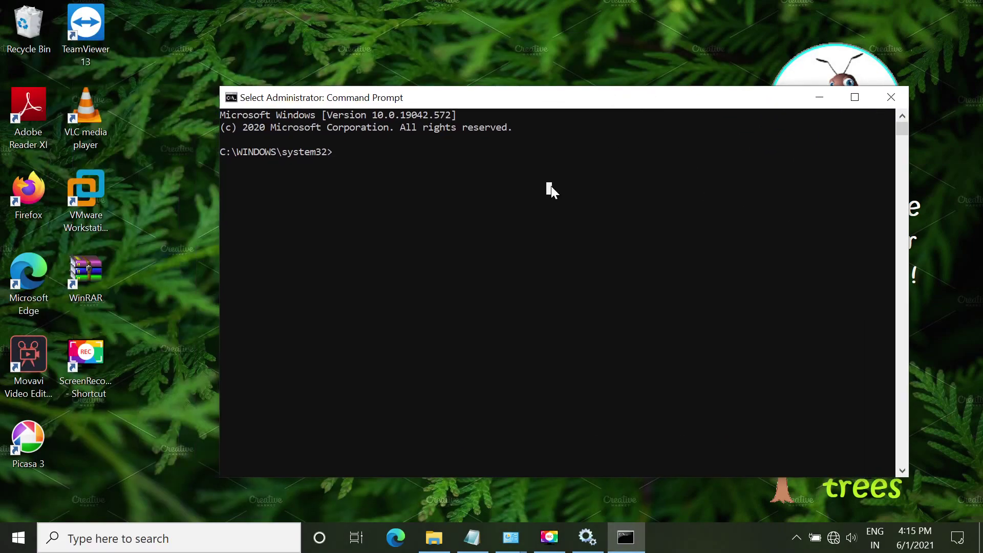
right_click(551, 187)
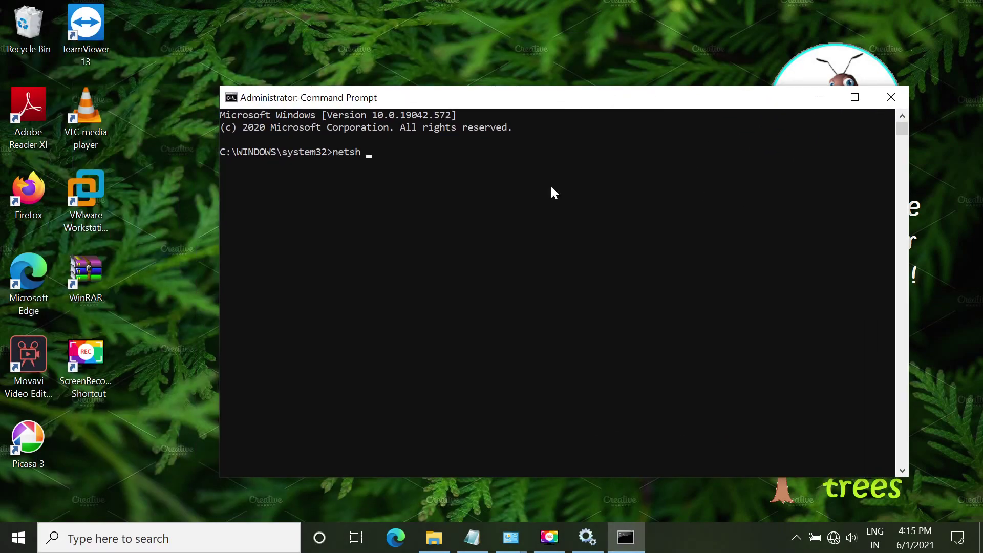
type("netsh winsock reset")
key("Return")
type("ne")
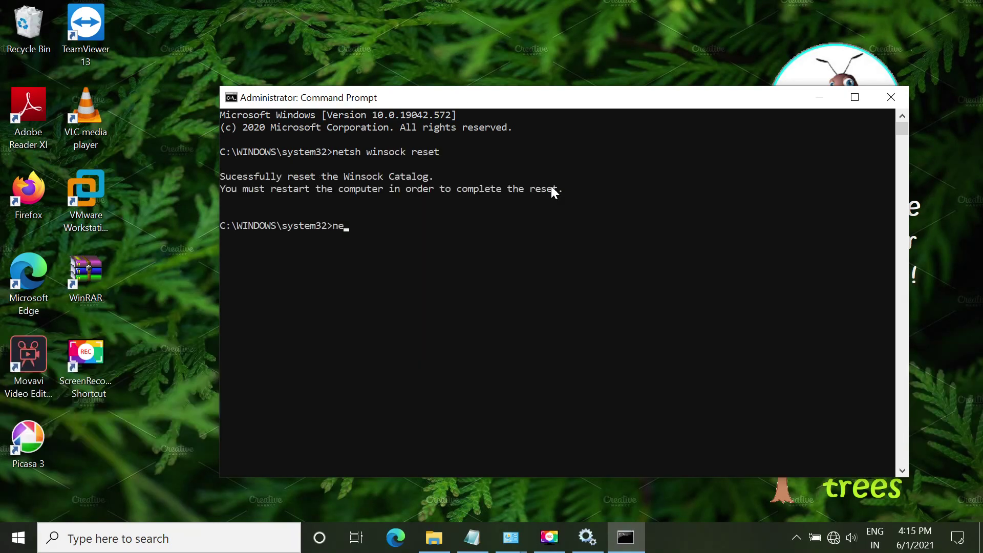
type("tsh winsock reset catalog")
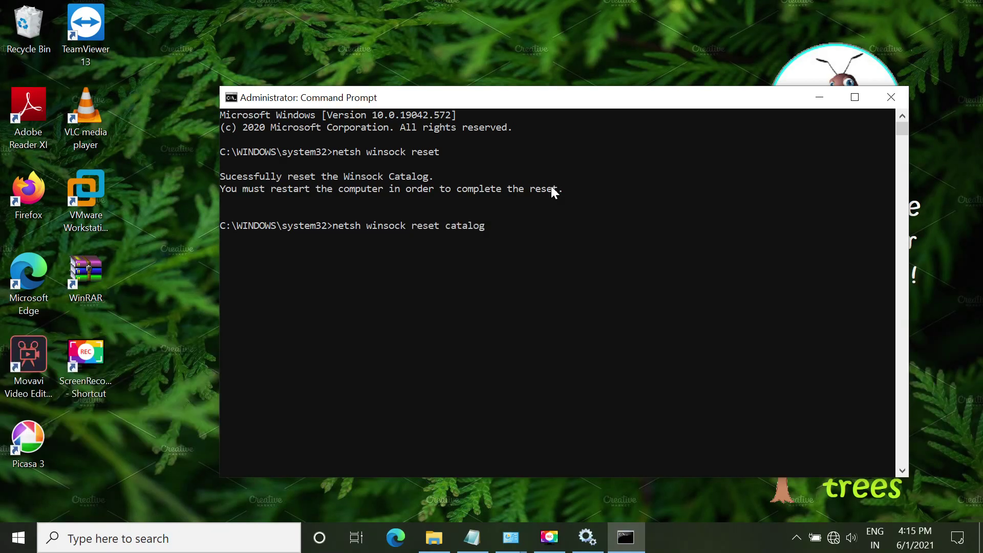
key("Return")
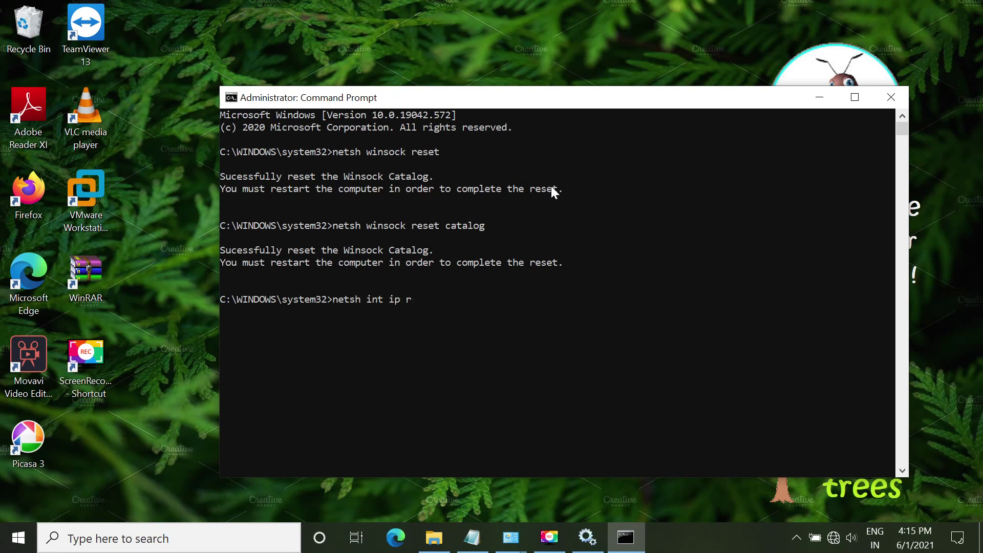
Run netsh int ip reset resetlog.txt, then clear the console with cls.
type("netsh int ip reset resetlog.txt")
key("Return")
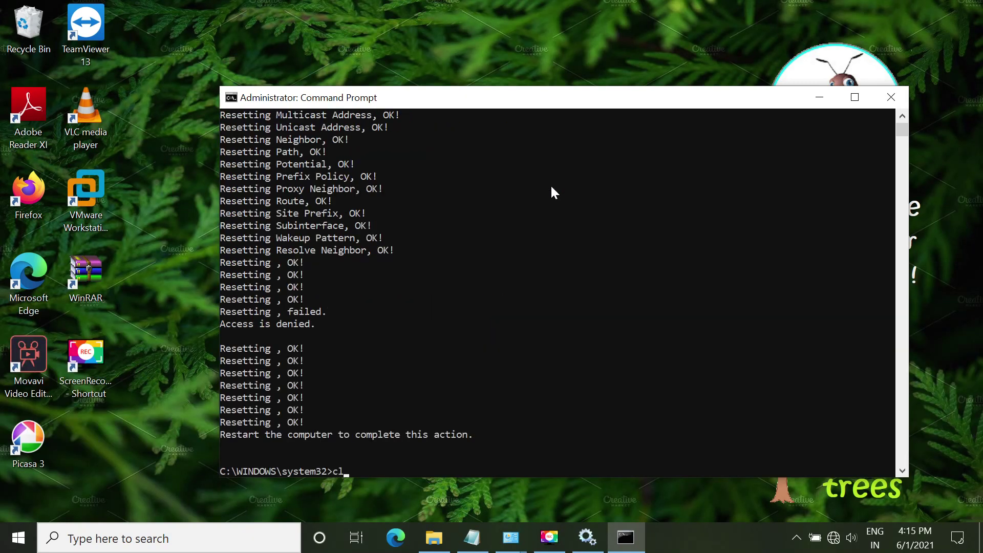
type("cls")
key("Return")
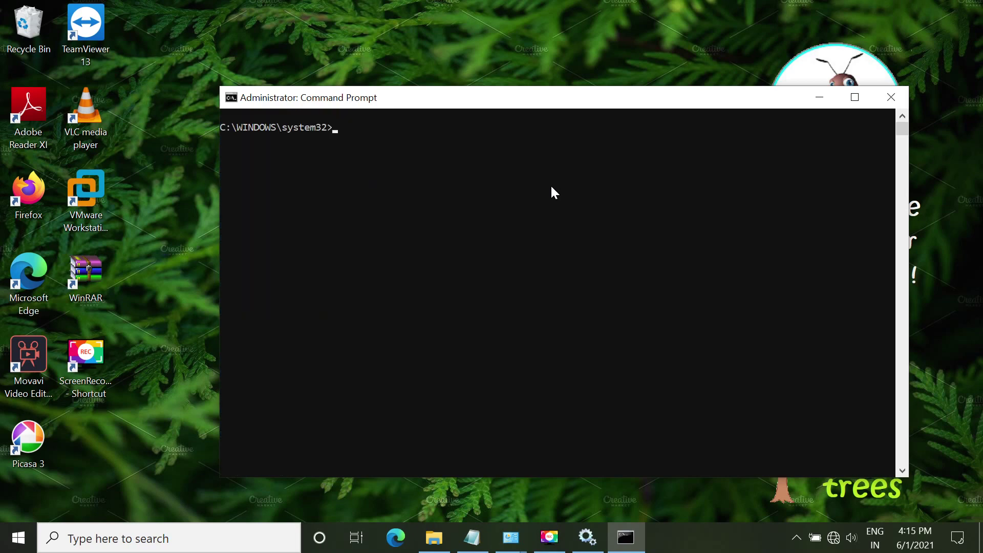
Release and renew the IP address with ipconfig /release and /renew, clearing between.
type("ipconfig /release")
key("Return")
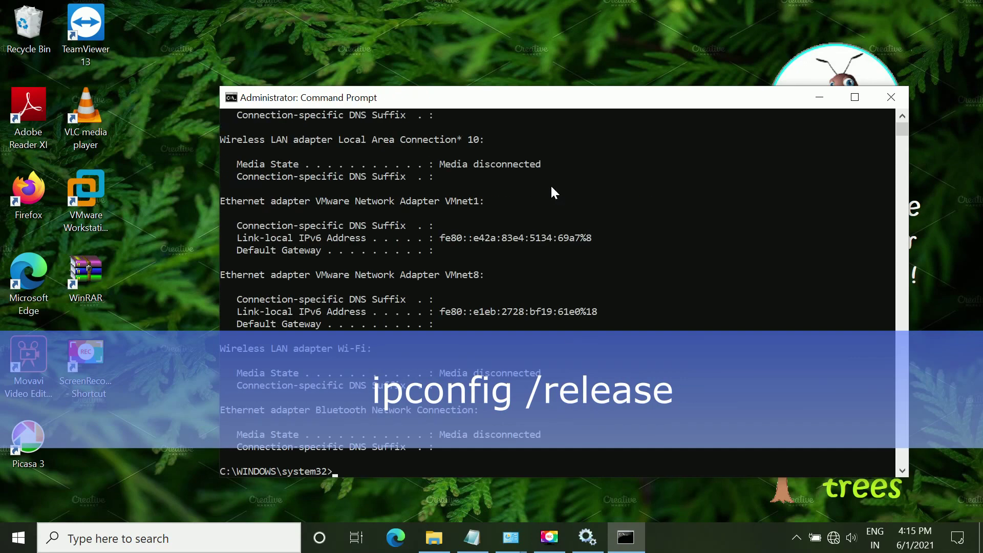
type("cls")
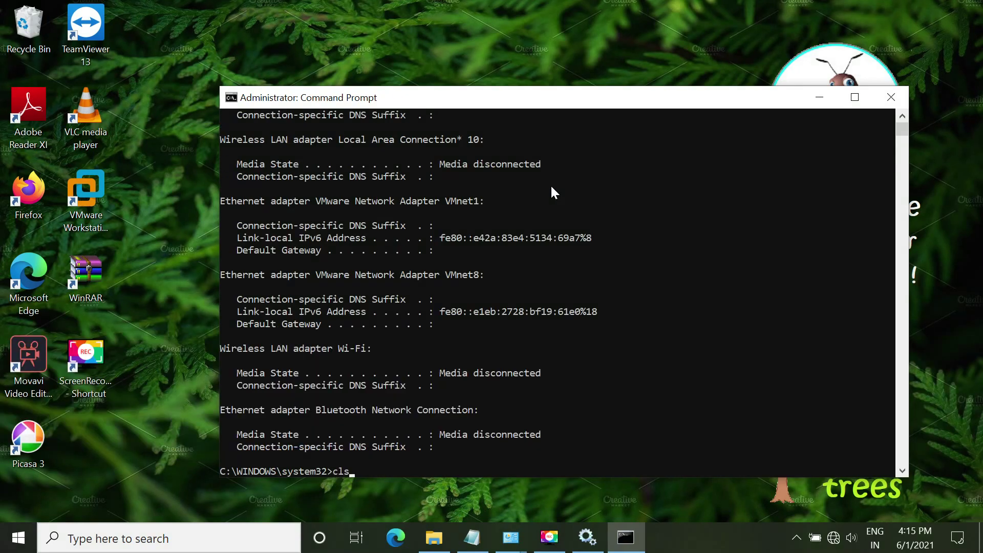
key("Return")
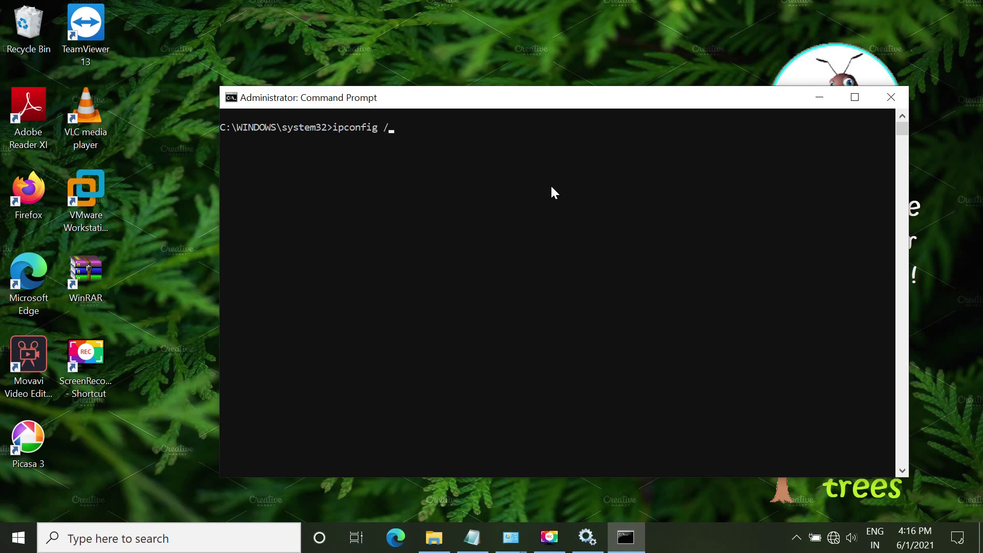
type("ipconfig /renew")
key("Return")
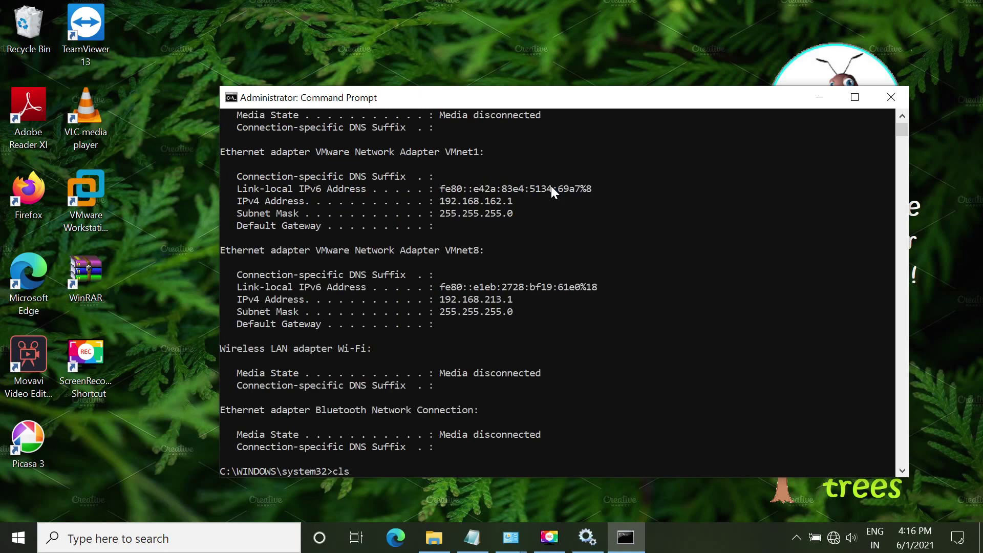
type("cls")
key("Return")
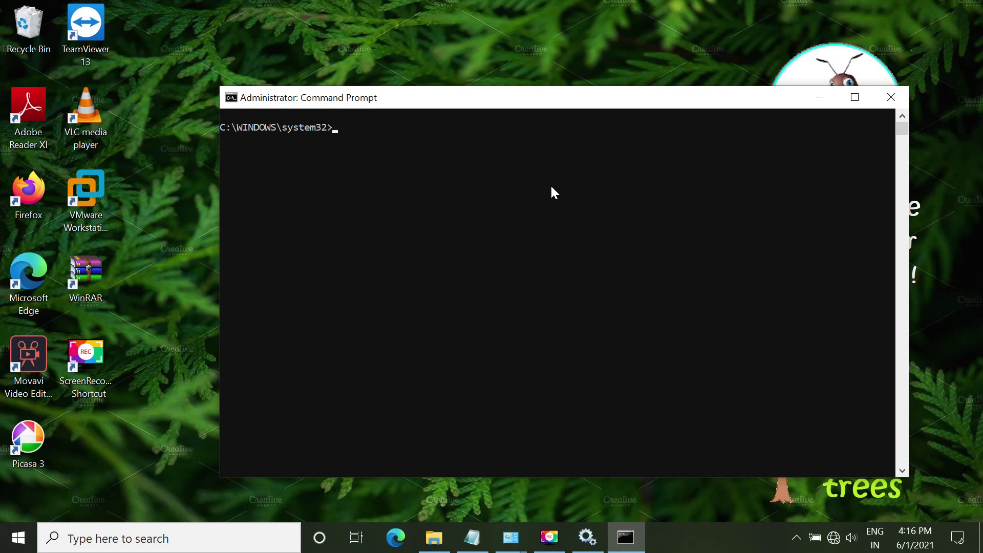
Flush the DNS cache with ipconfig /flushdns and exit Command Prompt.
type("ipconfig /flushdns")
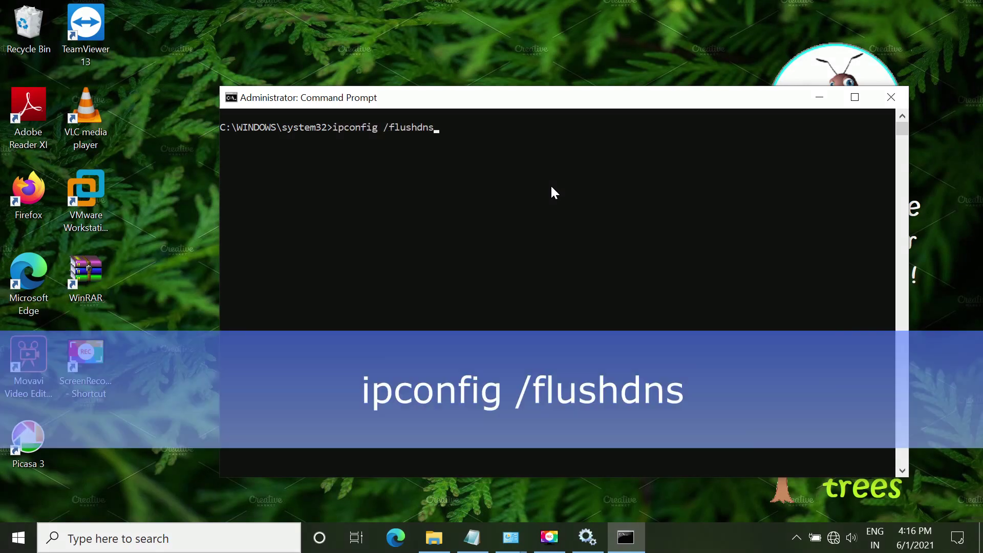
key("Return")
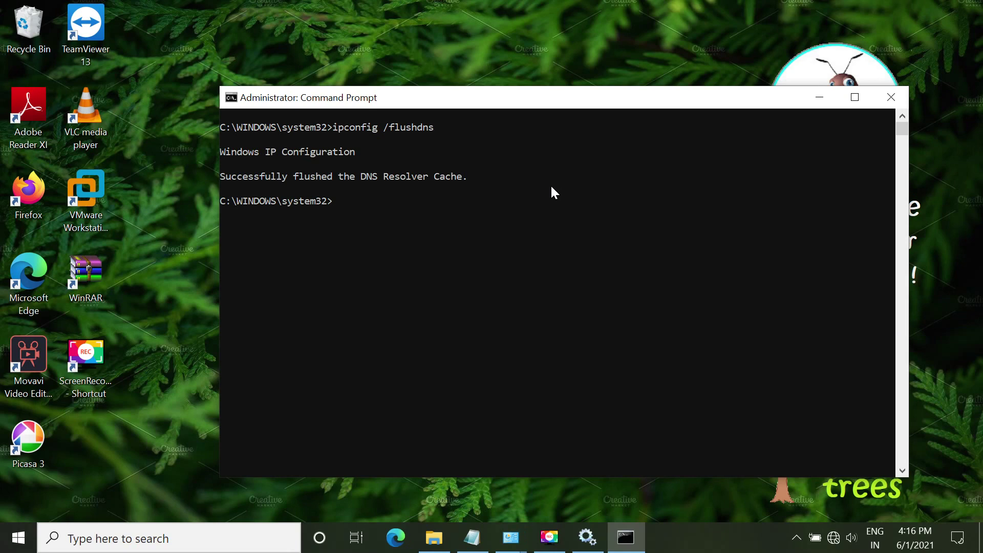
type("exit")
key("Return")
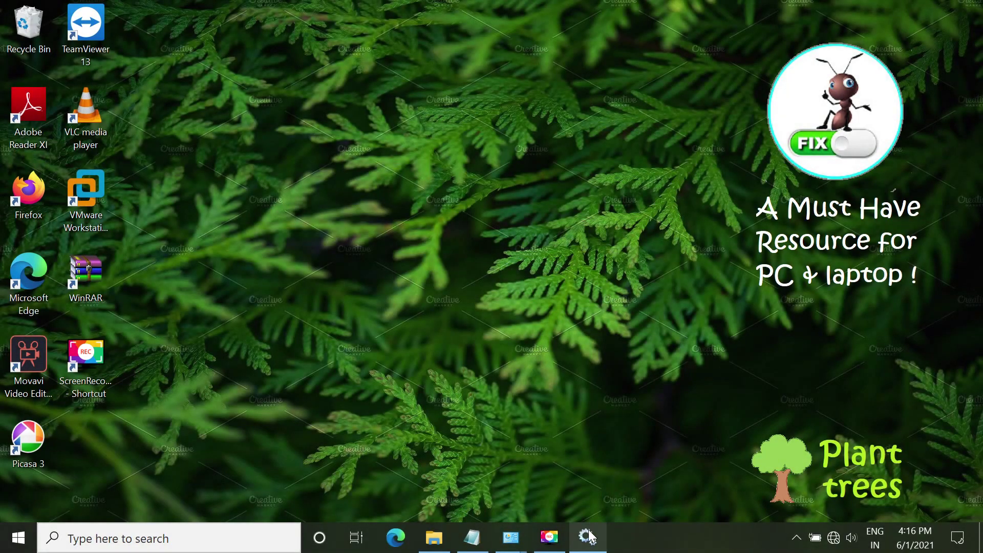
Find the Wi-Fi Direct Services Connection Manager Service in Services and start it.
left_click(587, 536)
left_click(493, 299)
key("Home")
type("wi")
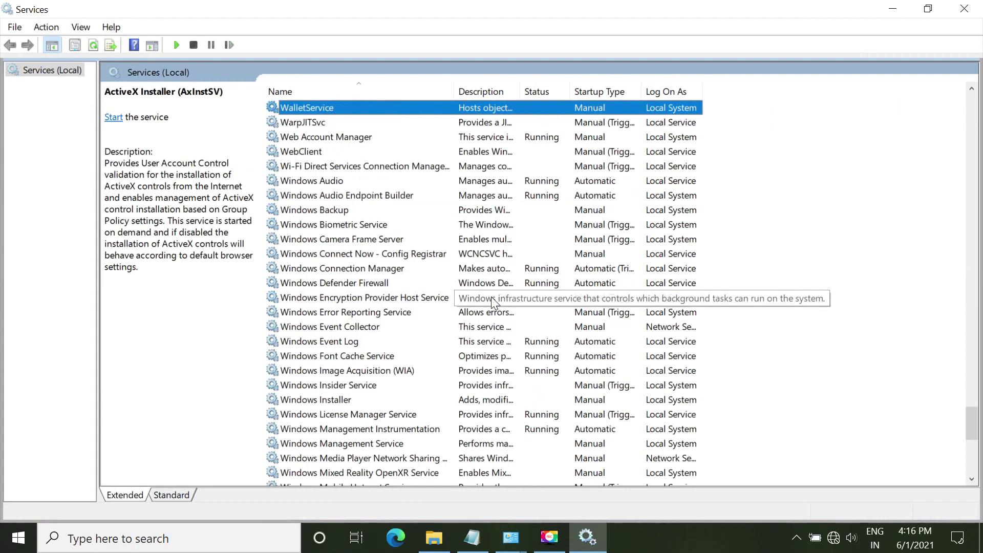
right_click(342, 168)
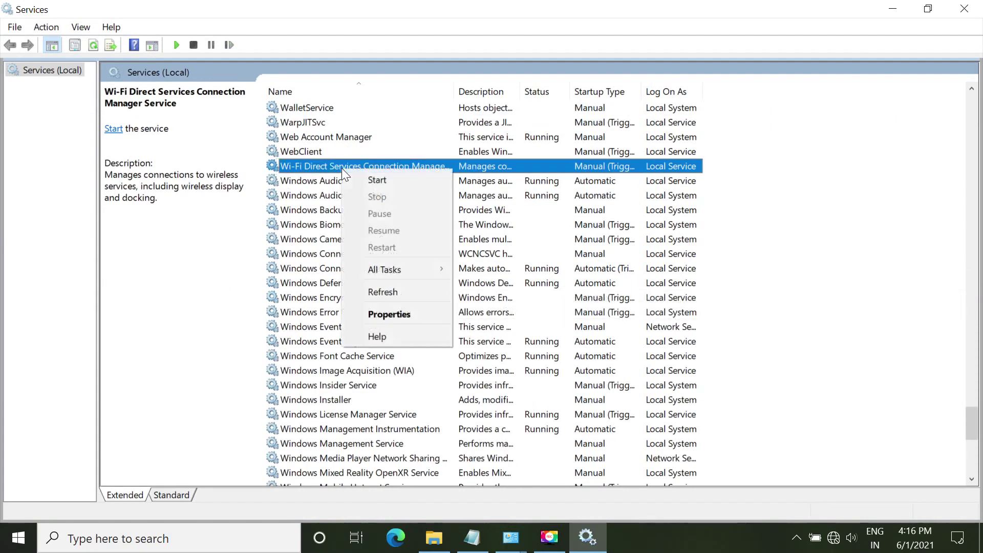
left_click(366, 180)
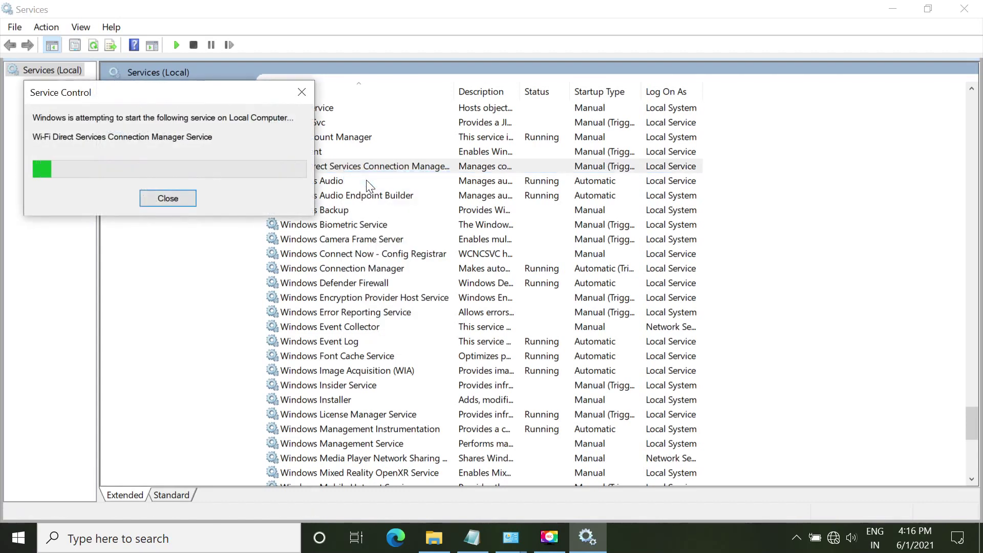
right_click(364, 166)
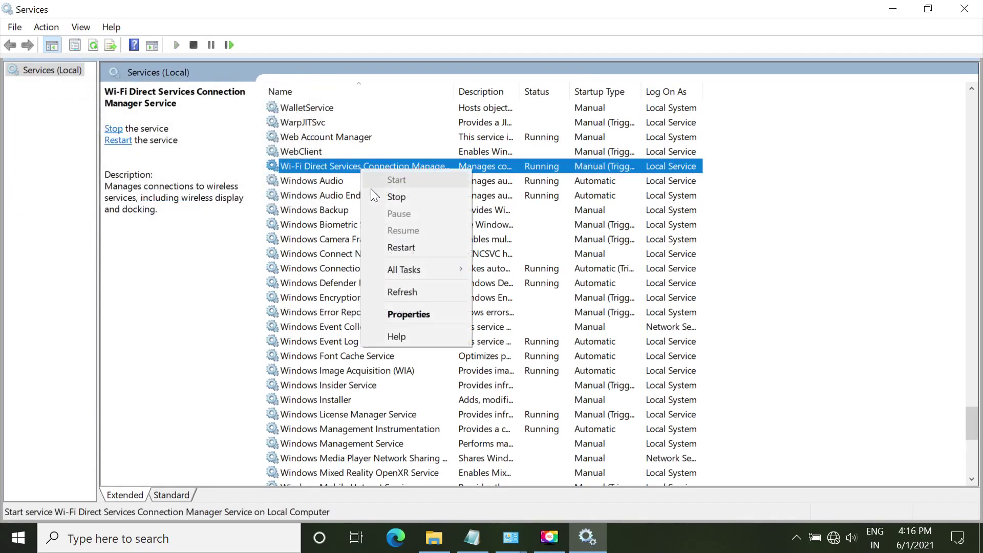
Set the Wi-Fi Direct service's startup type to Automatic (Delayed Start) and apply it.
left_click(395, 313)
left_click(442, 250)
left_click(448, 264)
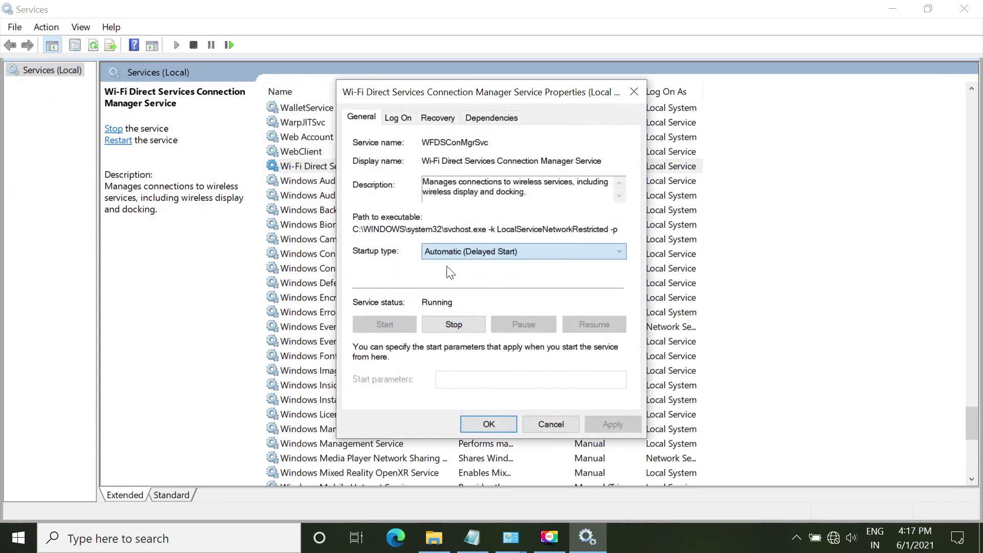
left_click(605, 421)
left_click(488, 424)
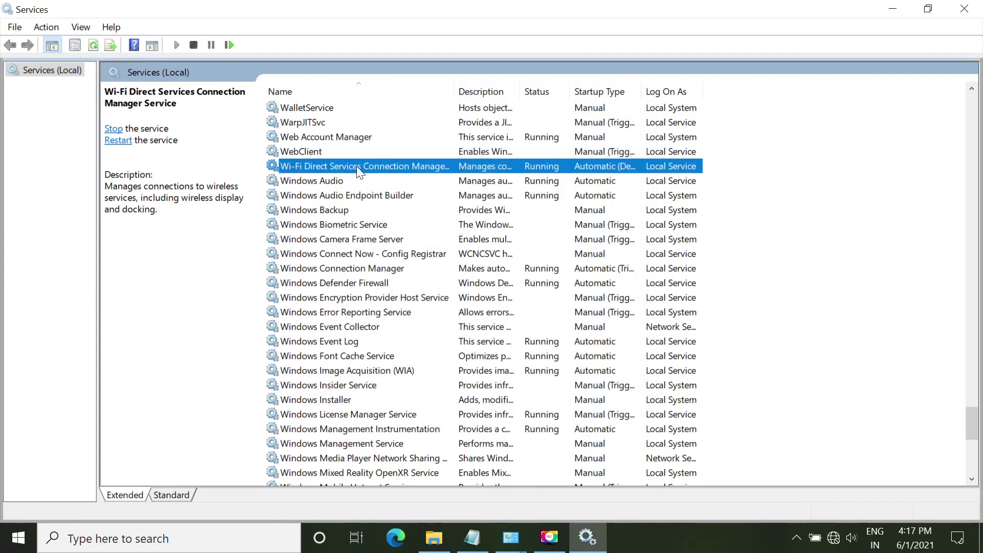
Confirm the Radio Management Service is running, then minimize Services.
key("r")
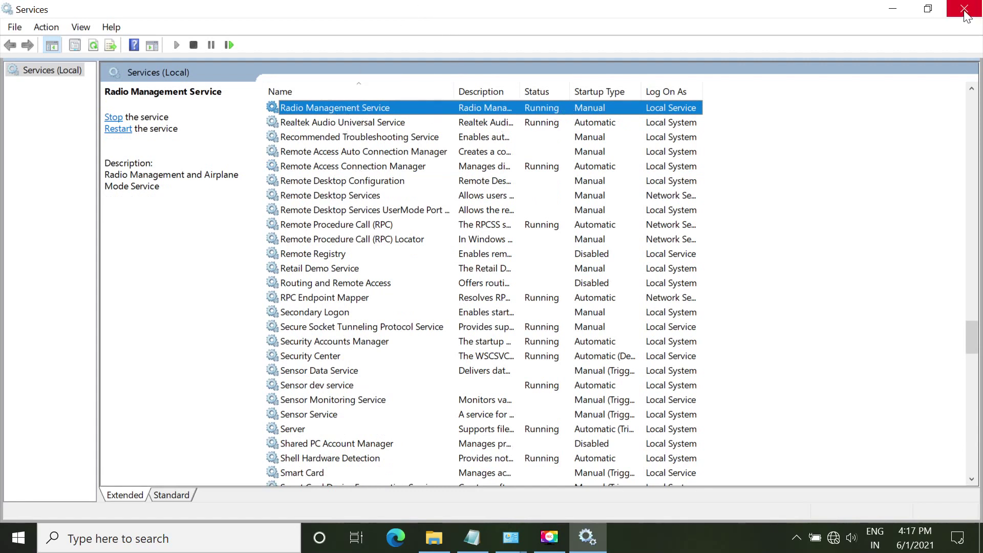
left_click(893, 9)
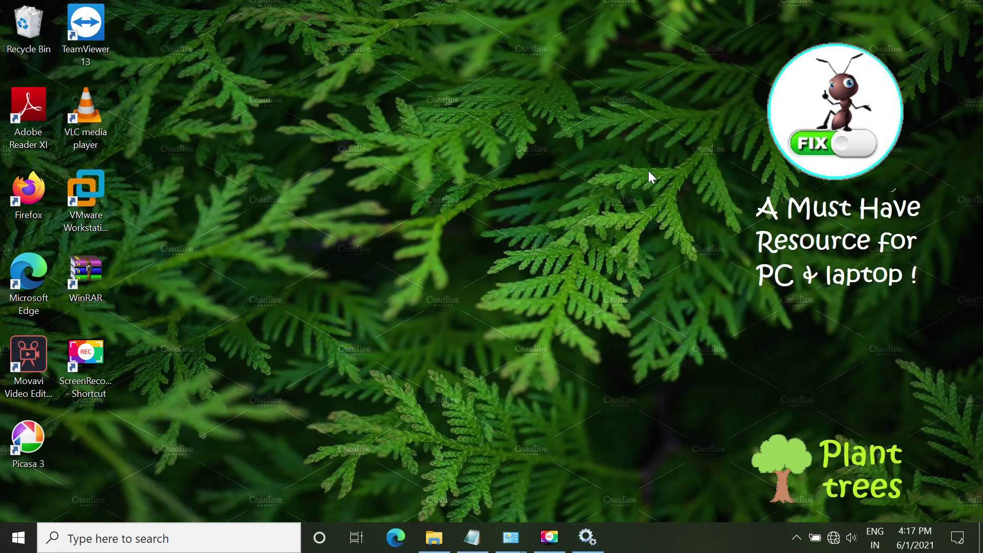
key("super+x")
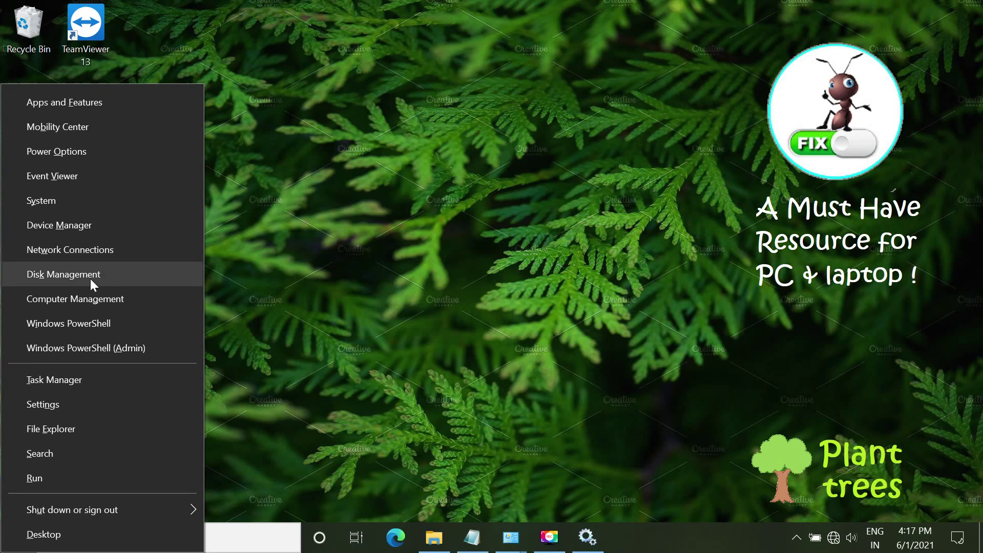
Open Device Manager and select the Intel(R) Wireless-AC 9560 160MHz adapter under Network adapters.
left_click(67, 224)
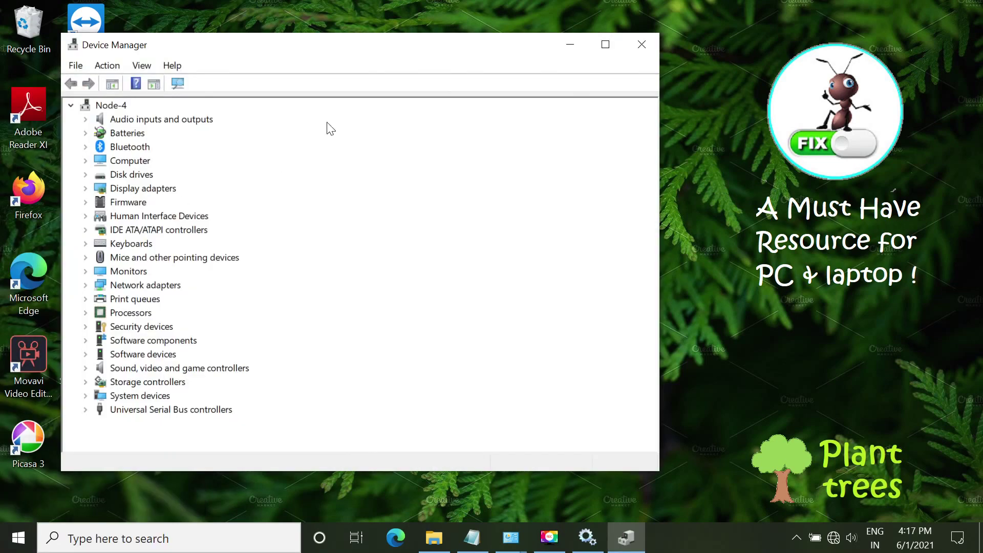
left_click_drag(353, 48, 570, 70)
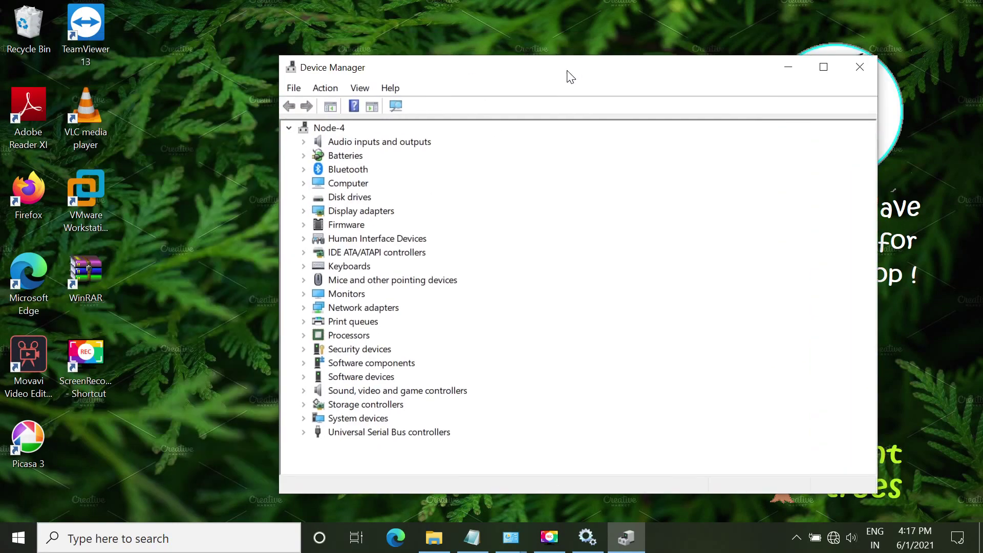
left_click(303, 307)
left_click(394, 308)
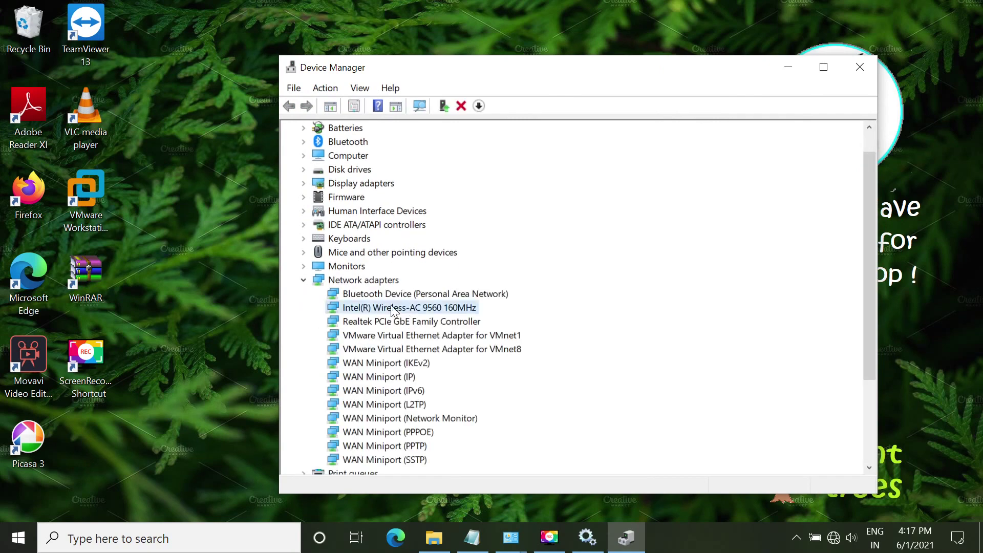
Update the adapter with the Intel-published Wireless-AC 9560 driver already on the computer.
right_click(392, 307)
left_click(412, 315)
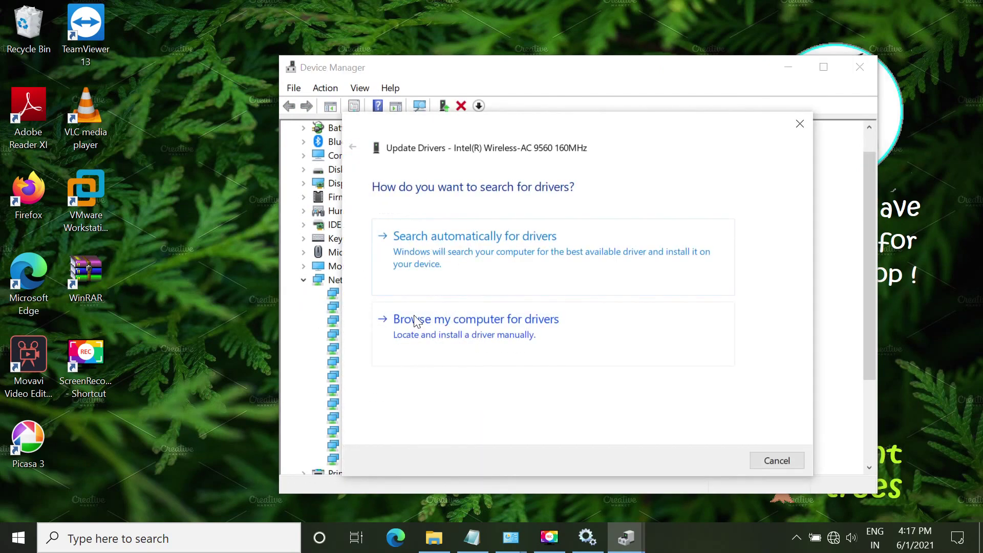
left_click(471, 324)
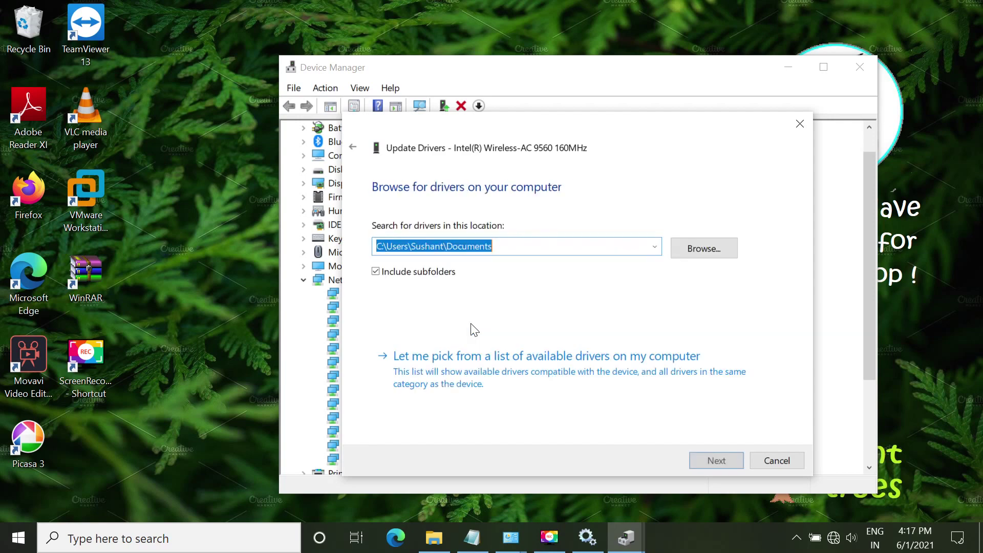
left_click(450, 358)
left_click(441, 321)
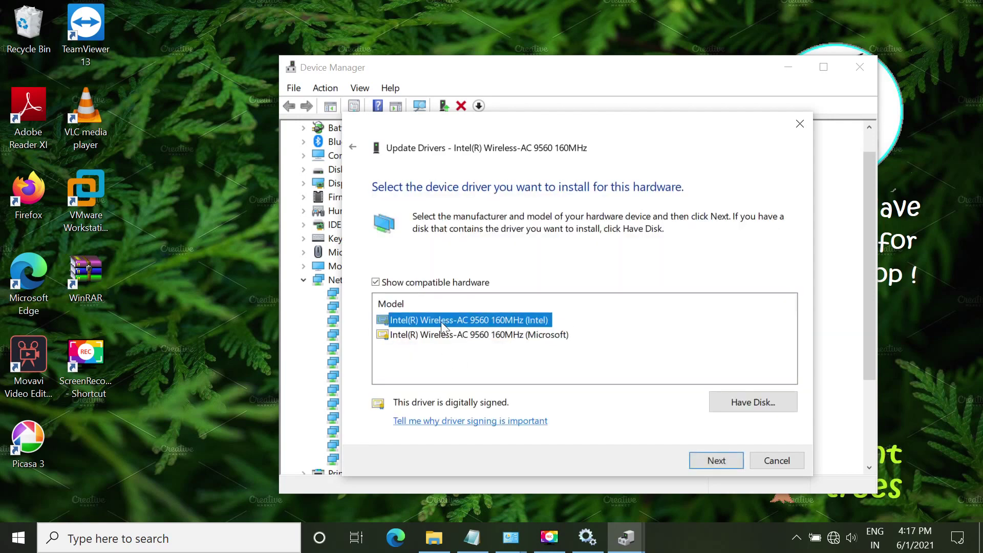
left_click(717, 460)
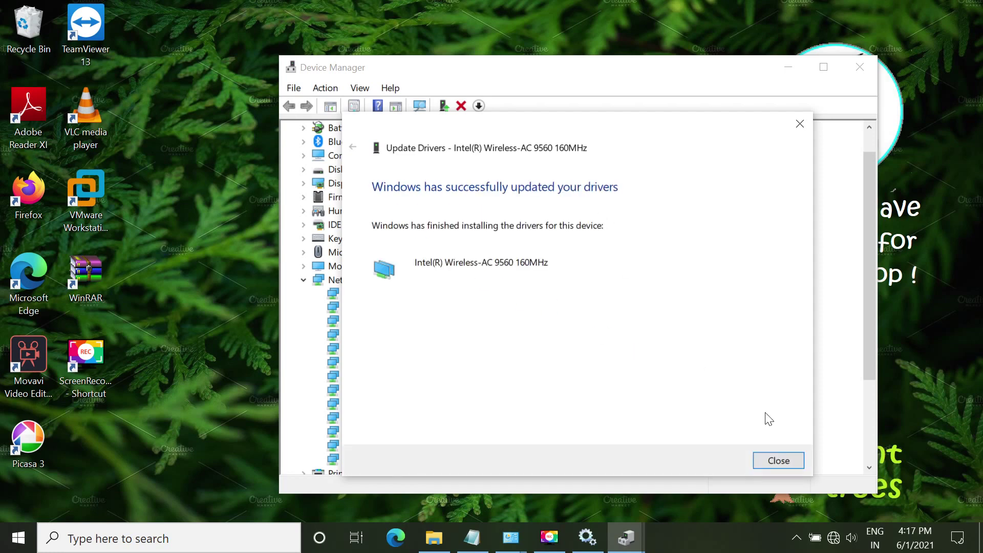
left_click(776, 461)
Scan for hardware changes in the device tree, then close Device Manager.
right_click(372, 279)
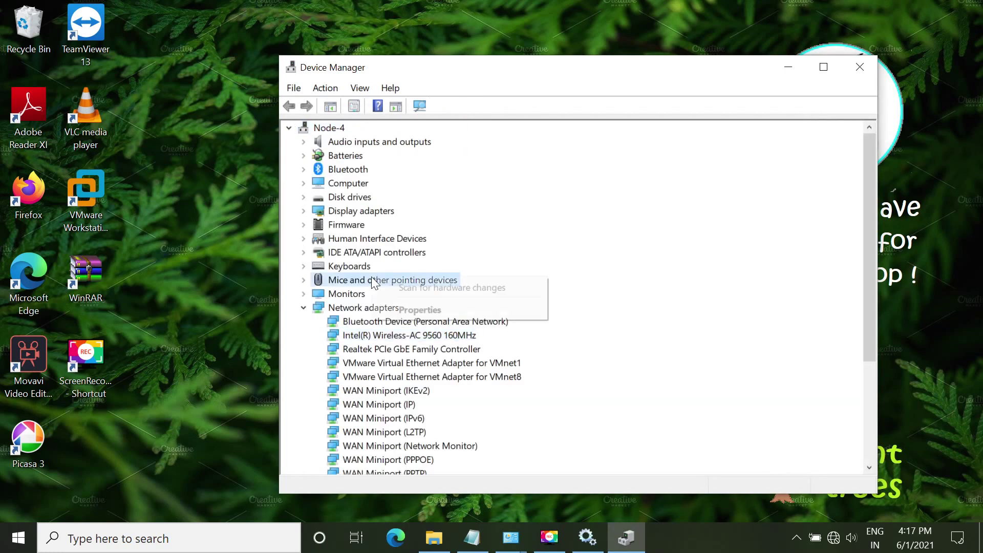
left_click(410, 291)
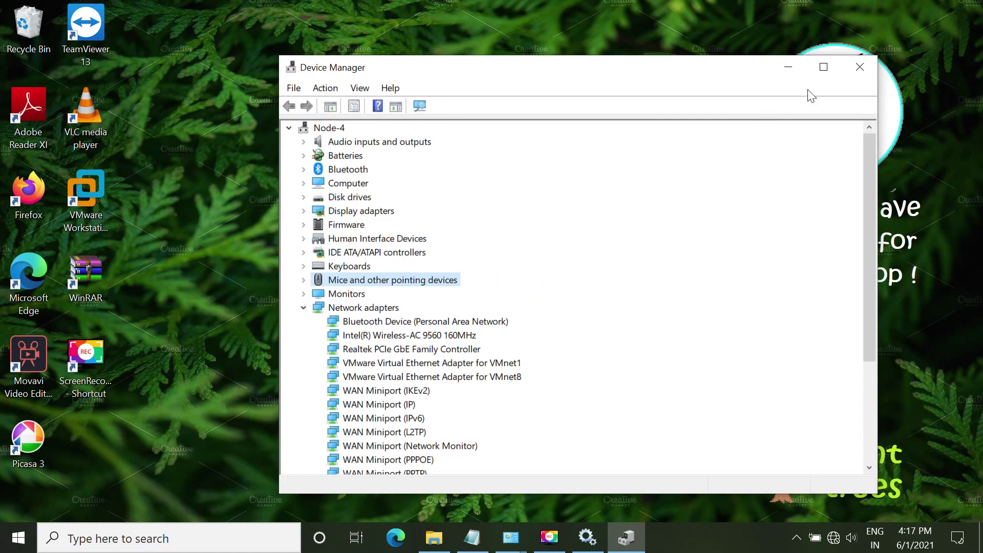
left_click(861, 68)
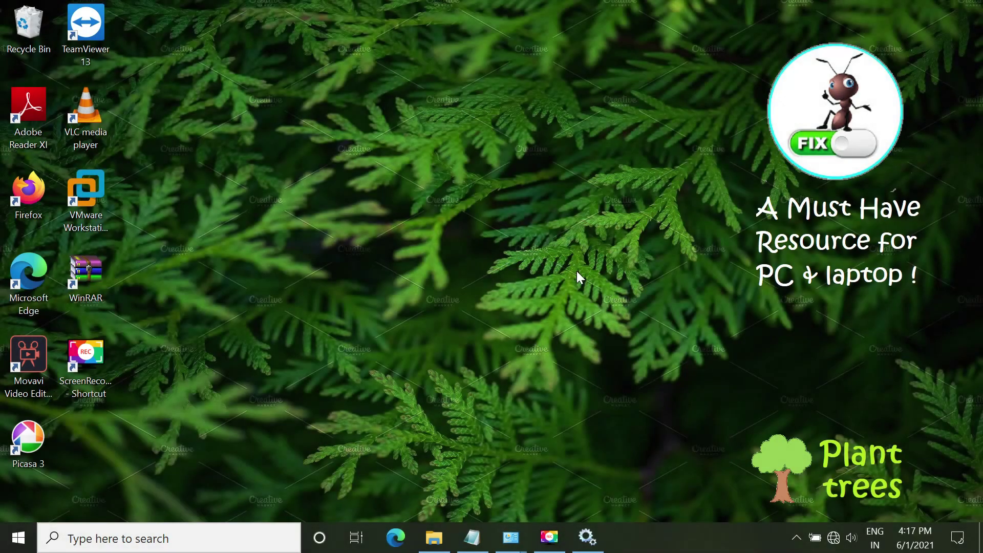
Open Control Panel from a Start search for 'control'.
key("super")
type("control")
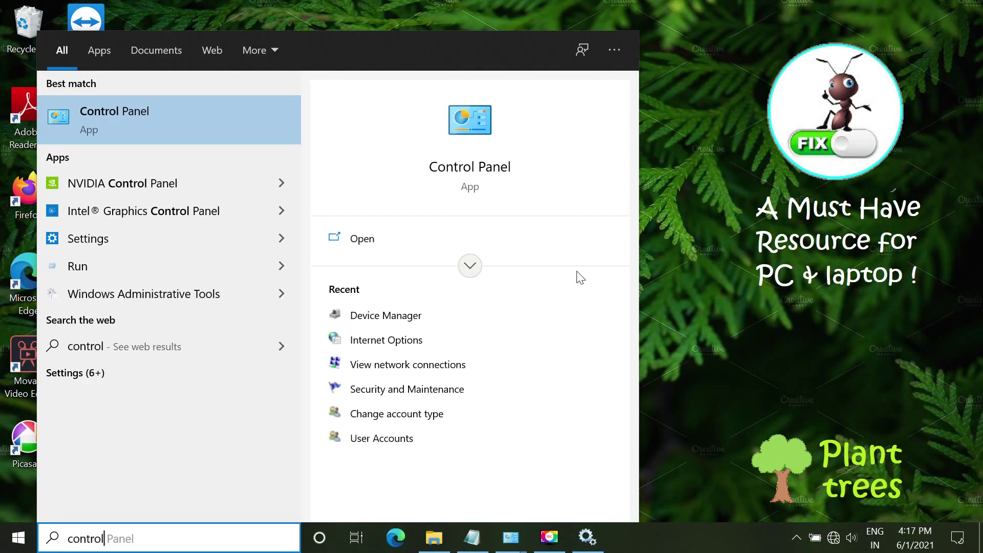
left_click(181, 113)
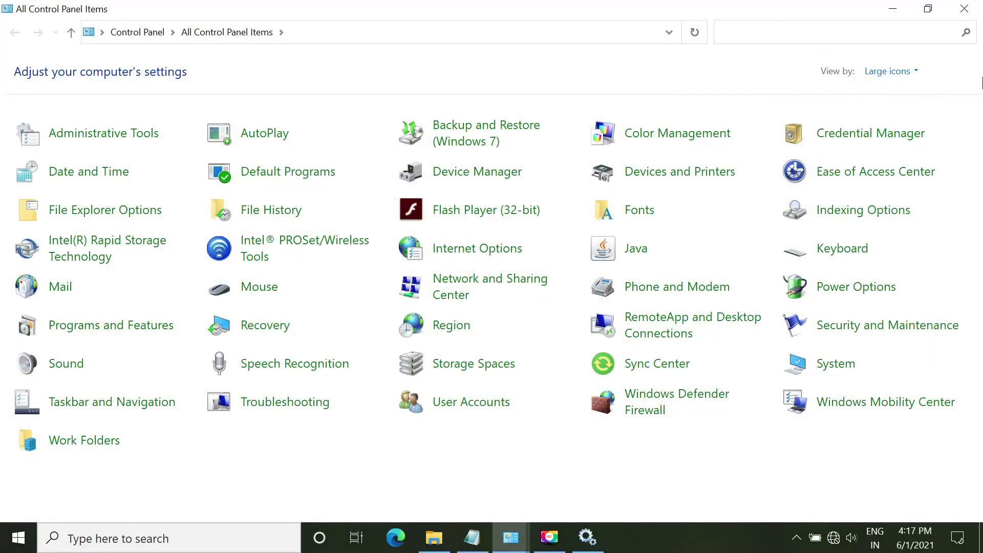
Search Control Panel for 'view network' and open View network connections.
left_click(852, 34)
type("view")
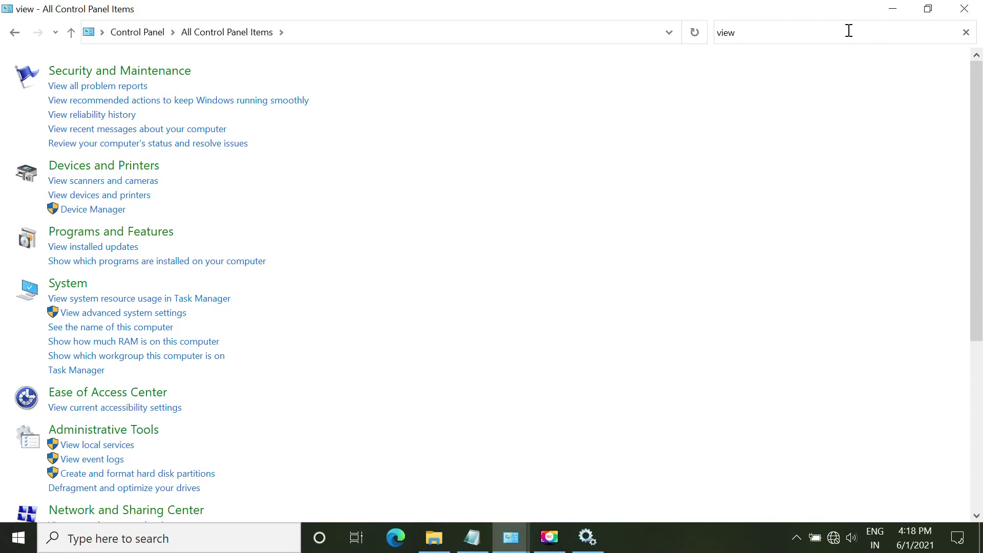
left_click(849, 30)
key("BackSpace")
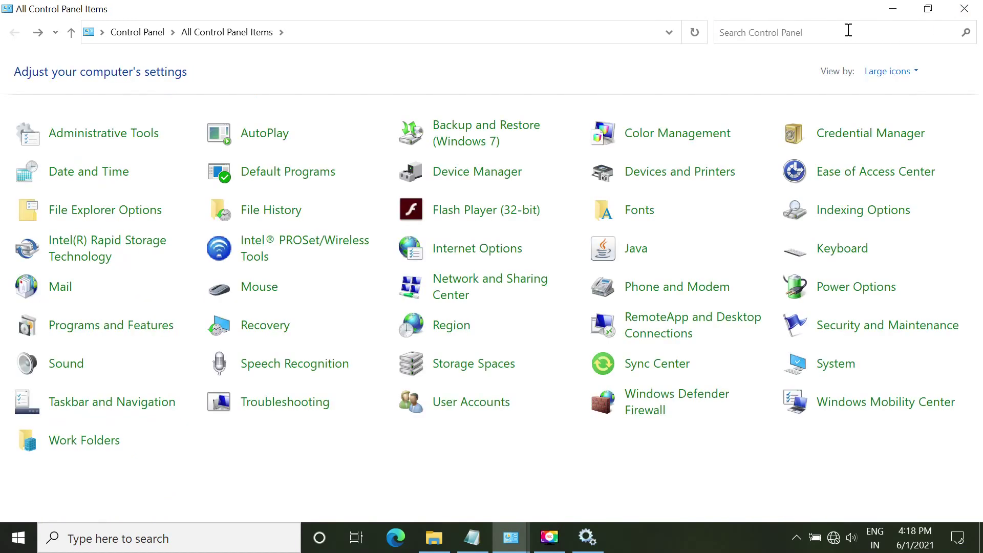
left_click(848, 30)
type("view")
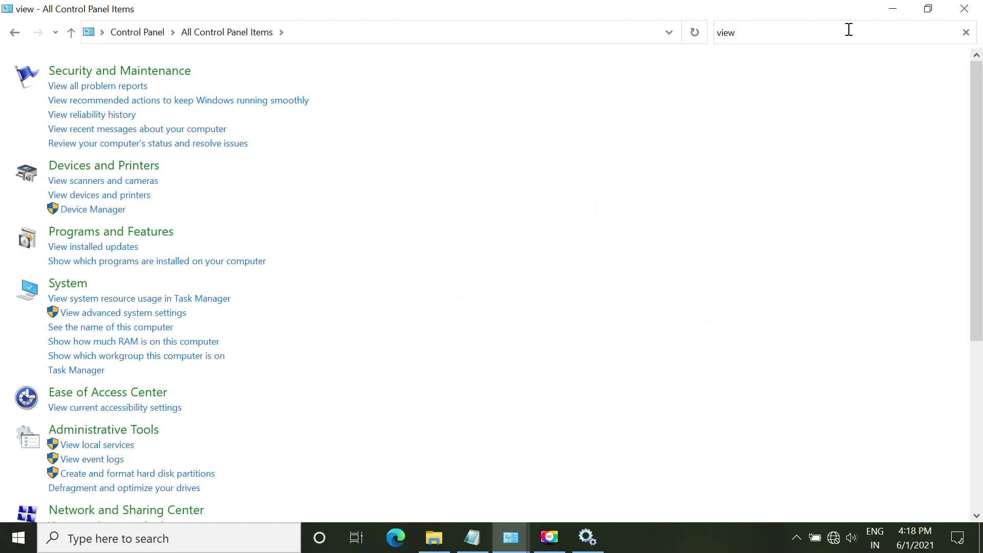
type(" network")
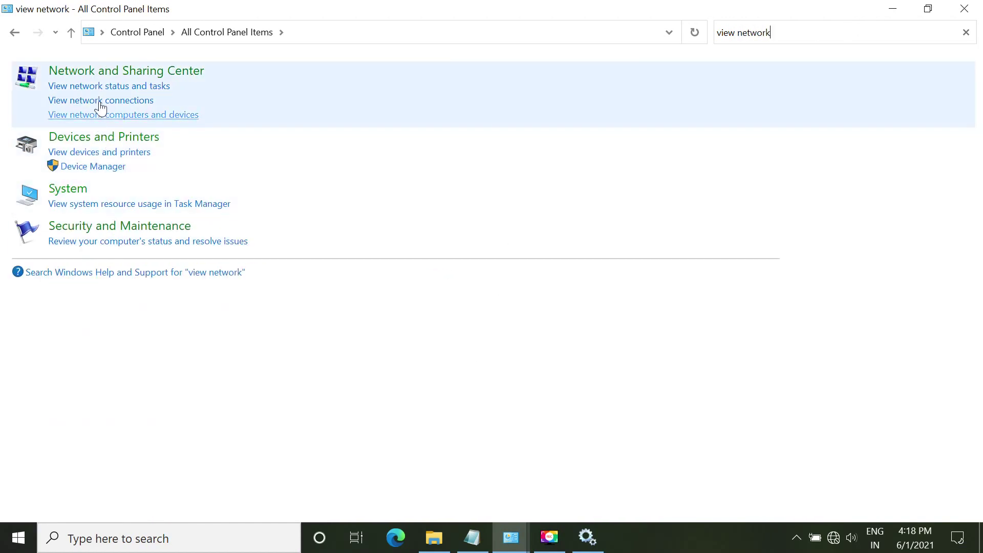
left_click(99, 101)
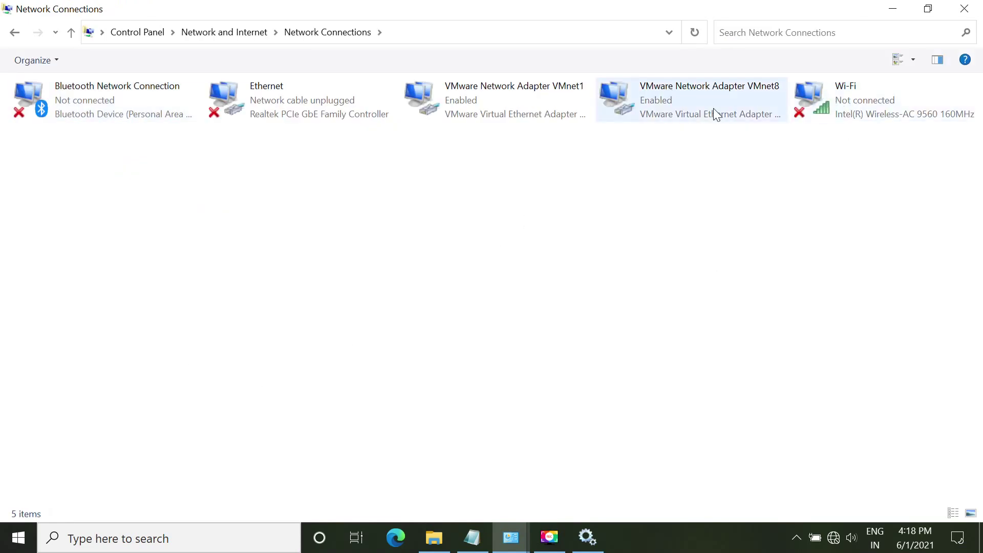
Open the Wi-Fi adapter's Internet Protocol Version 4 (TCP/IPv4) properties.
right_click(813, 103)
left_click(853, 266)
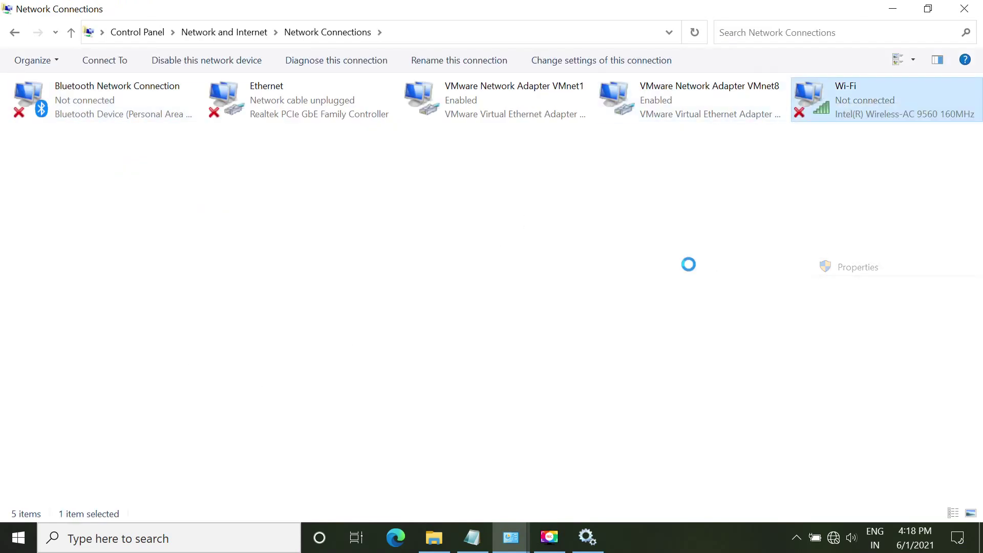
left_click(159, 248)
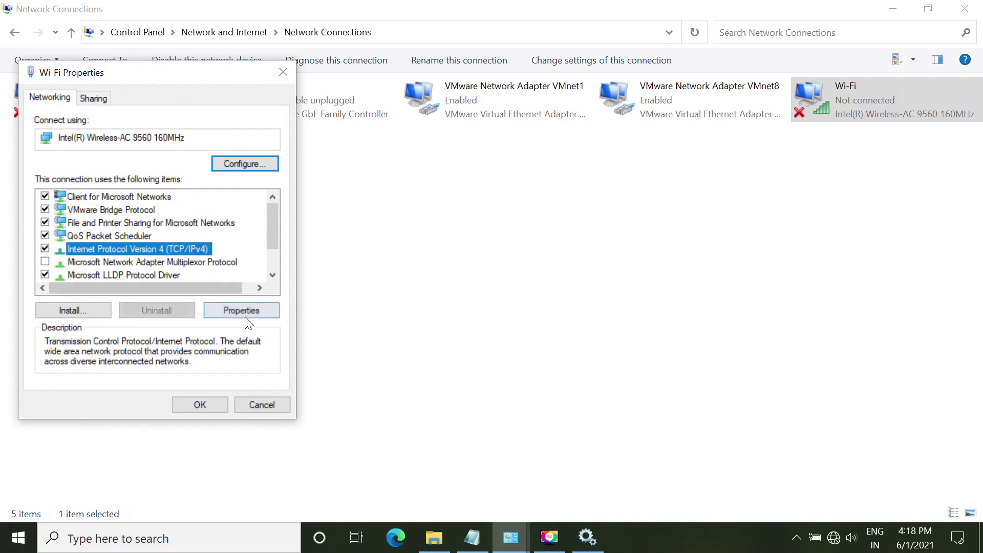
left_click(241, 311)
Set DNS servers 8.8.8.8 and 8.8.4.4 with the IP address obtained automatically.
left_click(215, 365)
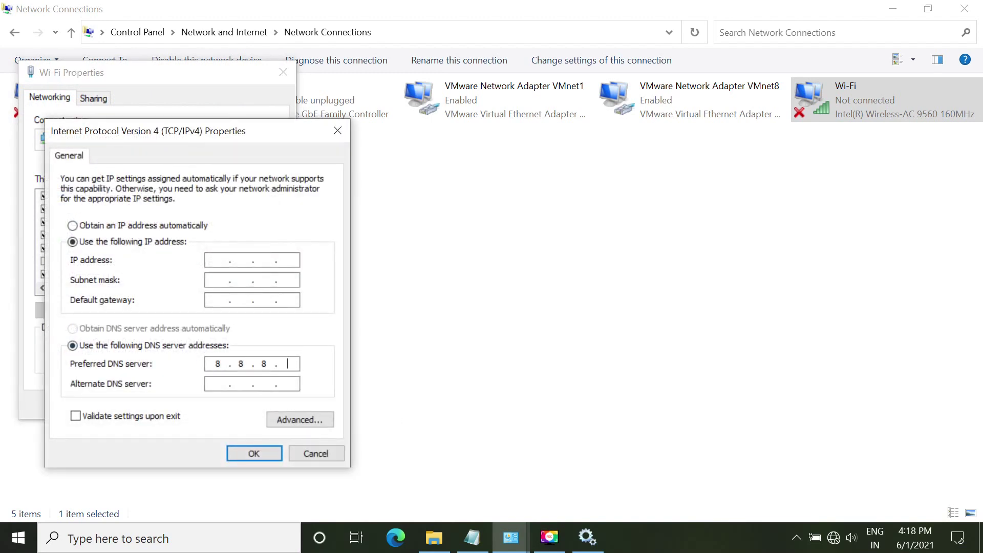
type("8.8.4.4")
left_click(241, 454)
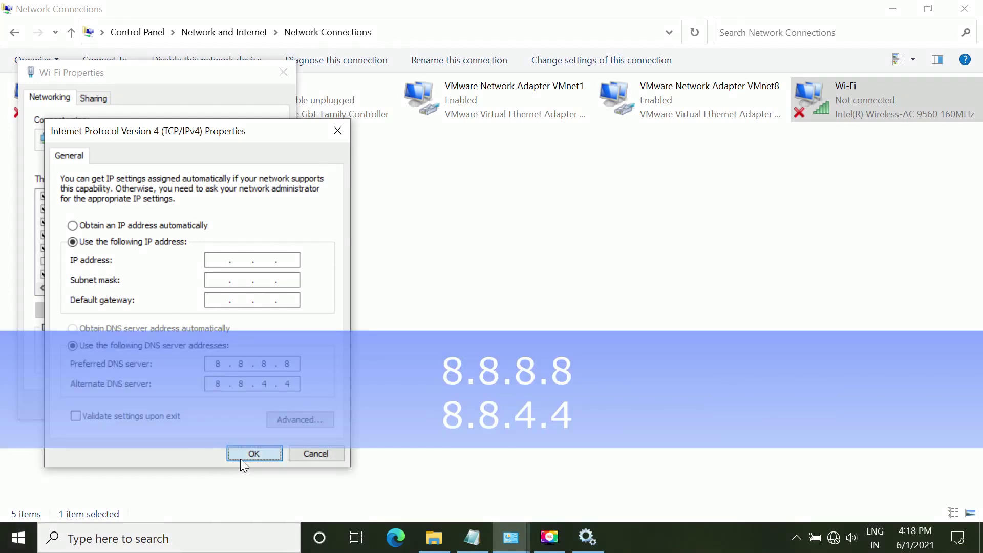
left_click(582, 325)
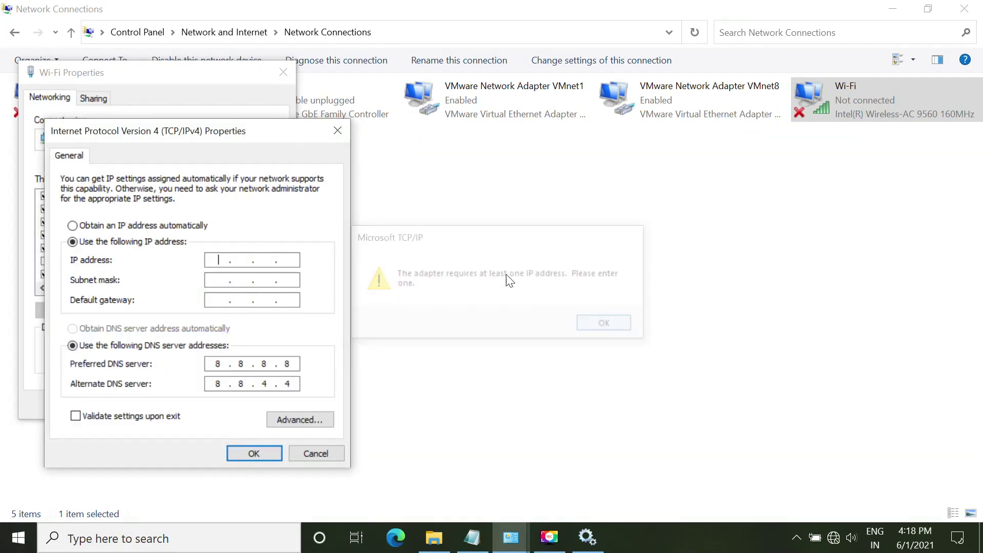
left_click(164, 227)
left_click(245, 454)
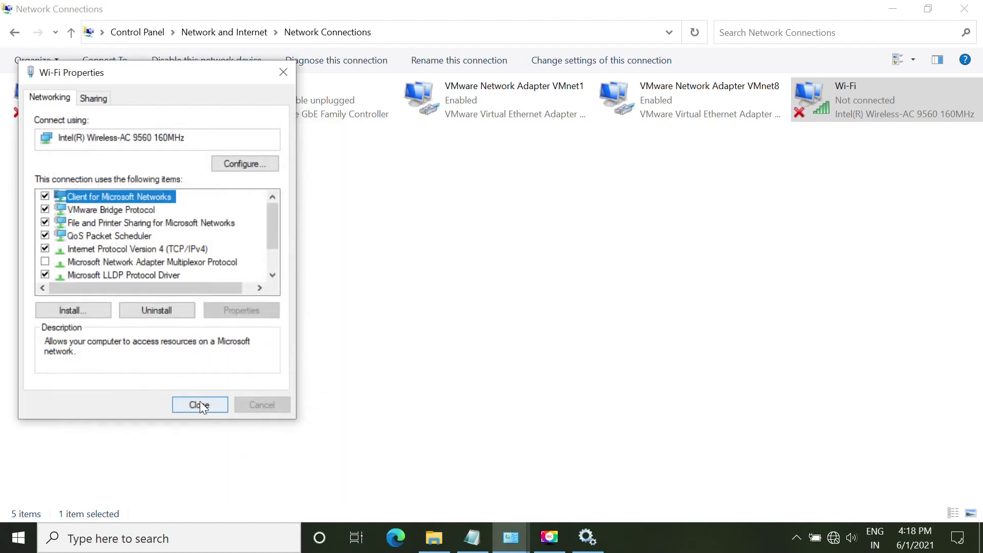
left_click(199, 403)
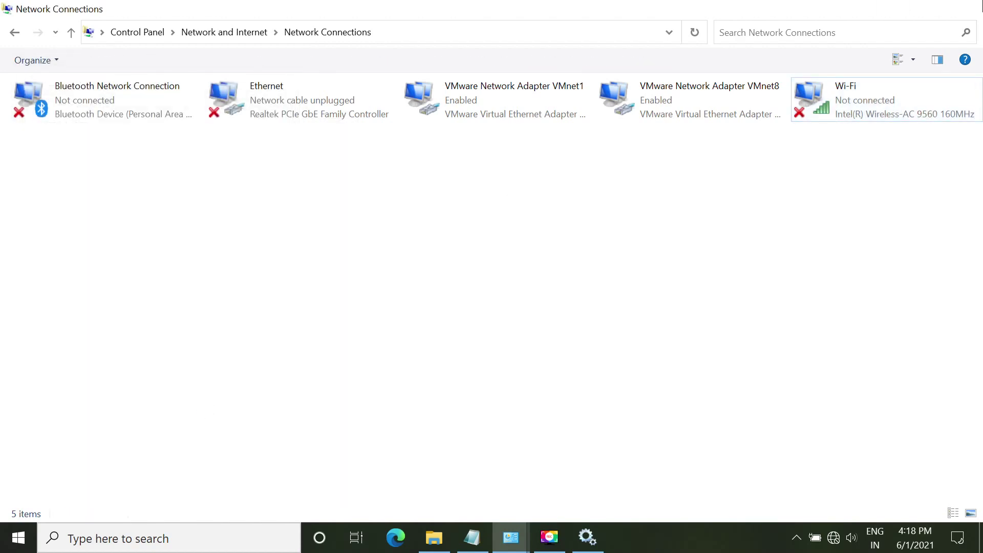
left_click(892, 8)
Forget the saved Airial13 network from the Wi-Fi flyout.
left_click(833, 538)
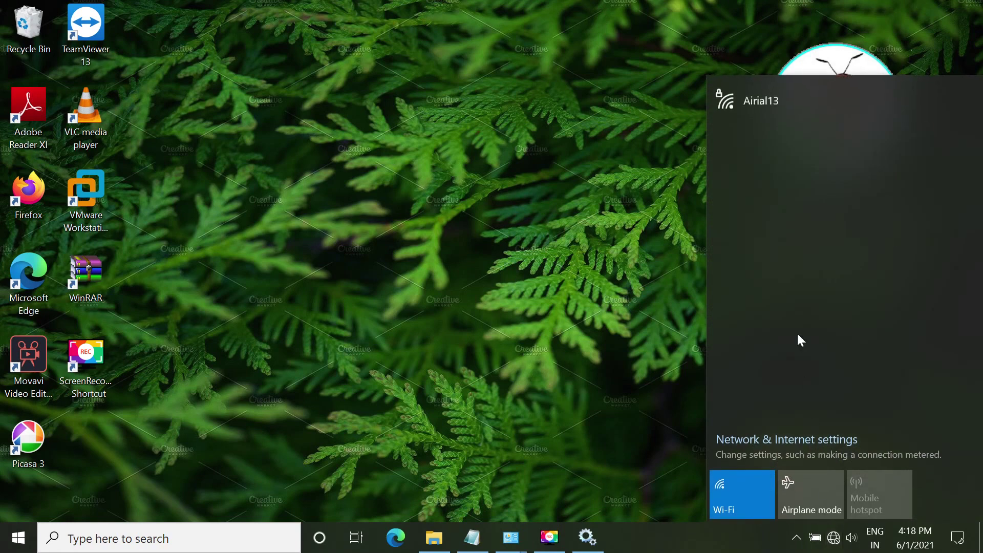
left_click(788, 106)
right_click(789, 107)
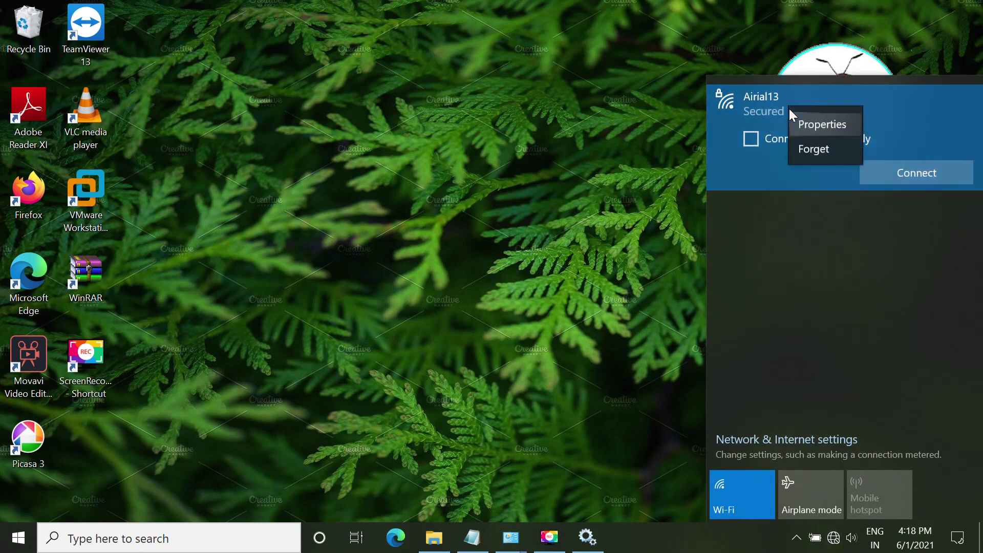
left_click(838, 167)
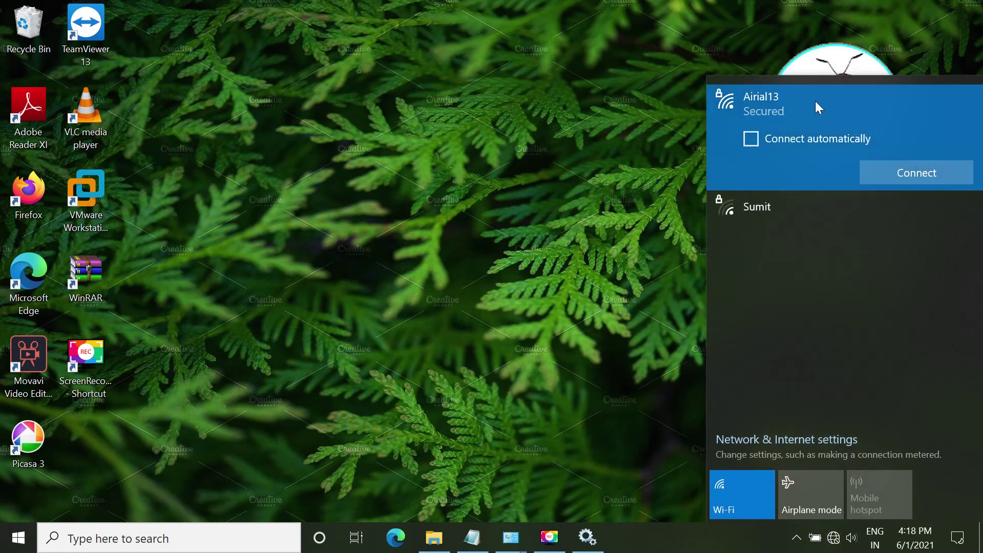
left_click(920, 172)
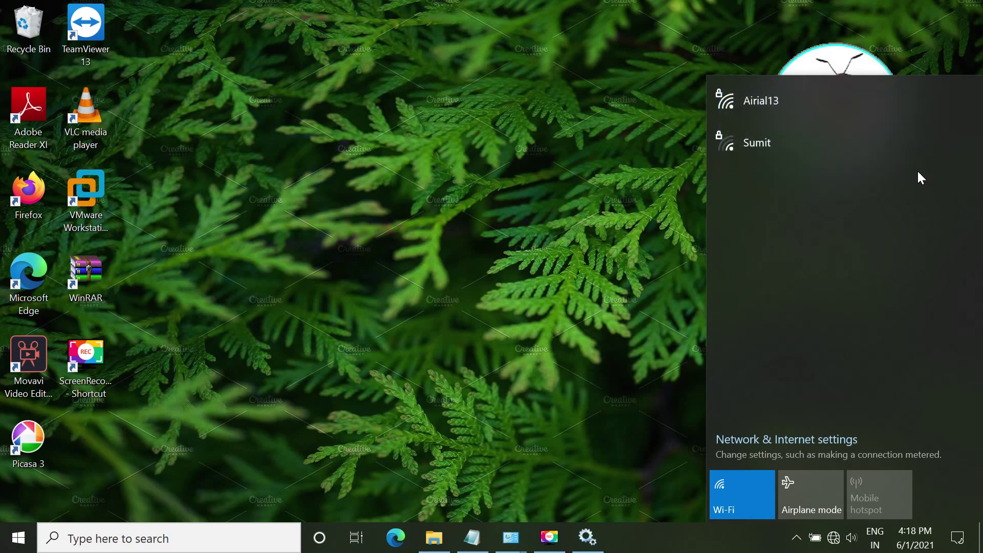
Reconnect to Airial13 with its security key and make the PC discoverable.
left_click(817, 122)
left_click(835, 138)
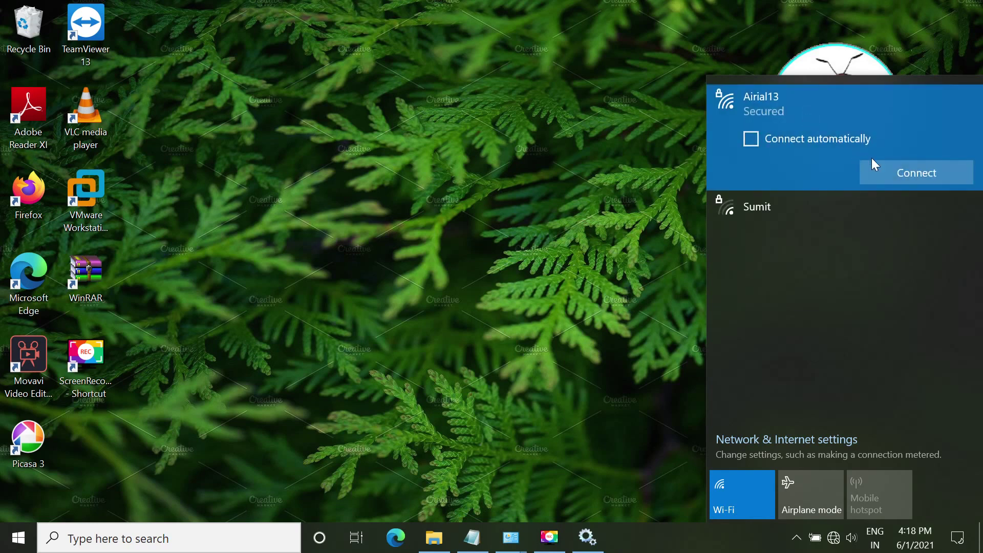
left_click(911, 171)
type("•••••••••")
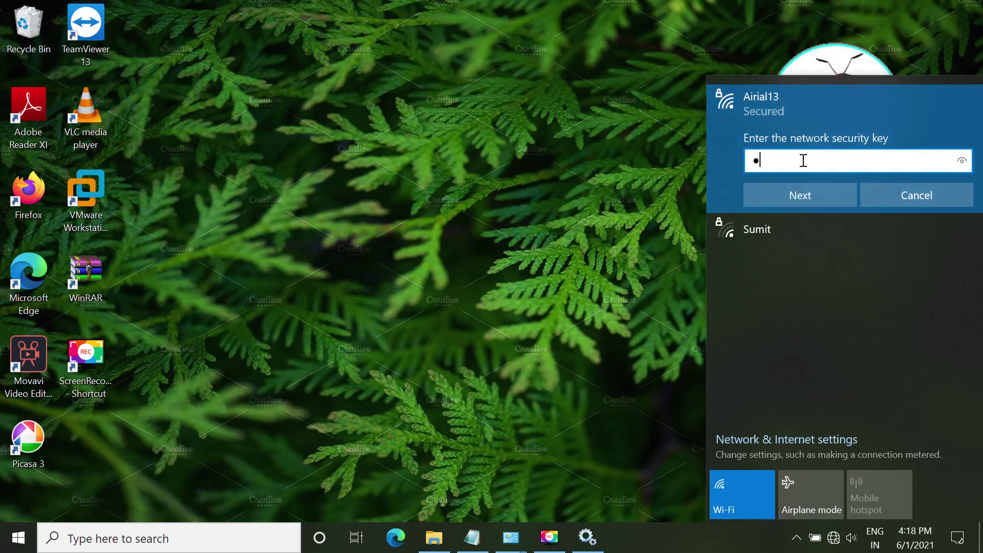
type("•")
left_click(815, 190)
left_click(827, 242)
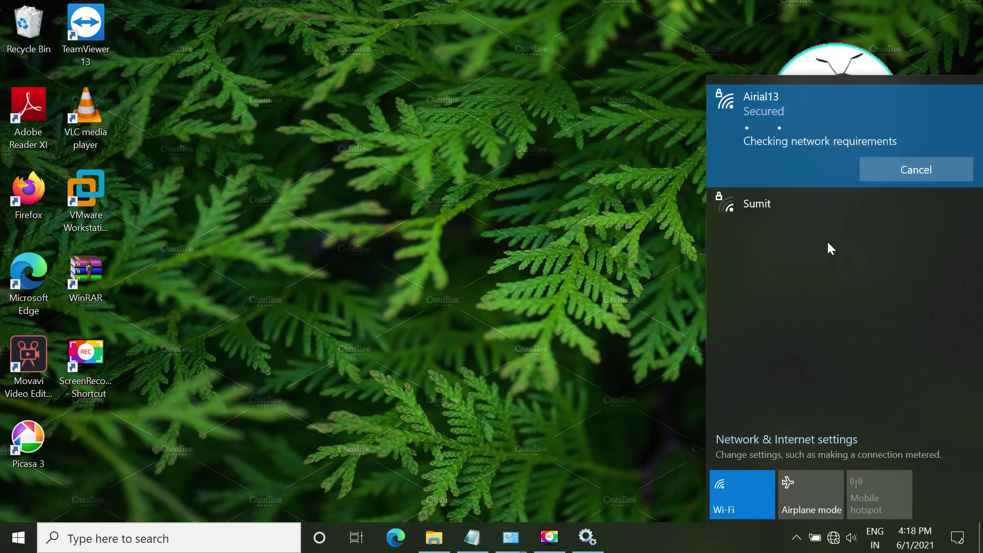